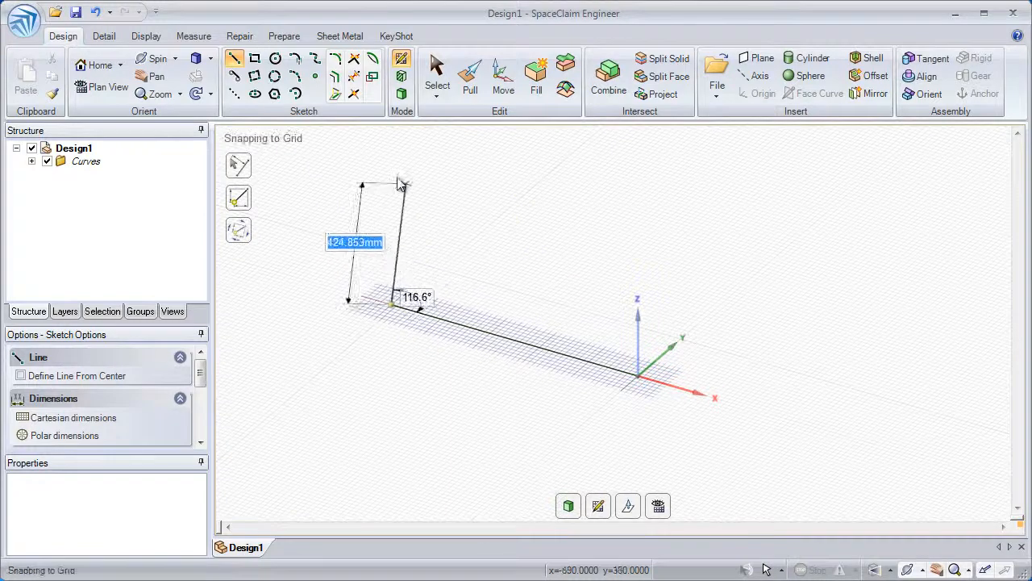
Pull the sketched line vertically into a surface 1 m high
{"action": "left_click", "coordinate": [470, 81]}
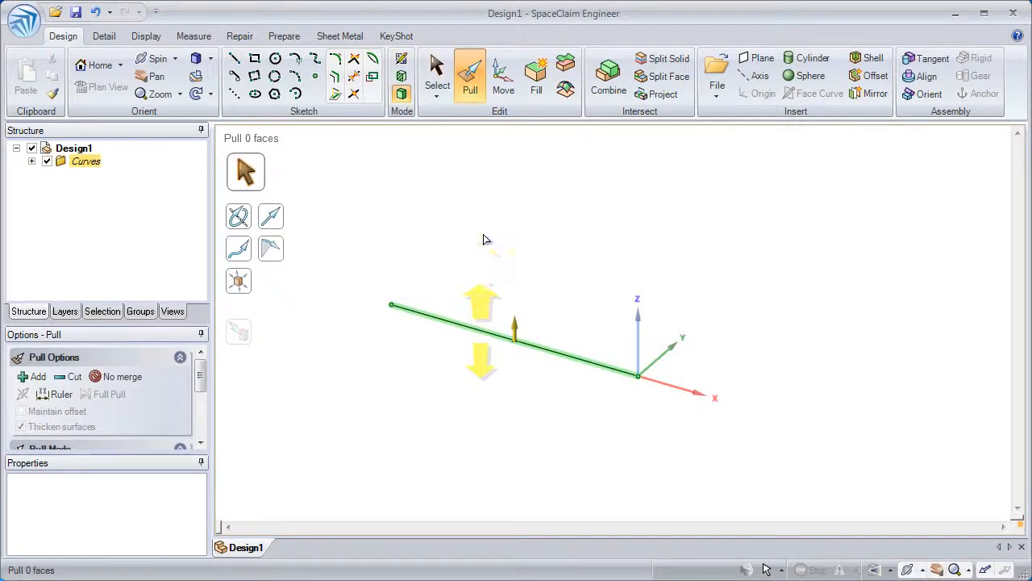
{"action": "left_click_drag", "start_coordinate": [482, 331], "coordinate": [481, 213]}
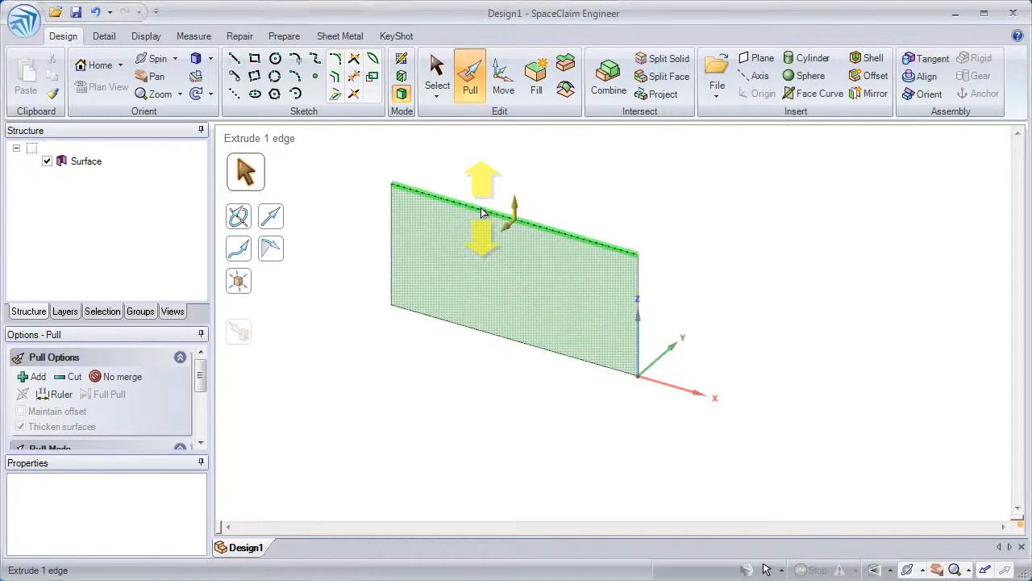
{"action": "type", "text": "1m"}
{"action": "key", "text": "Return"}
{"action": "scroll", "coordinate": [495, 253], "scroll_direction": "down", "scroll_amount": 5}
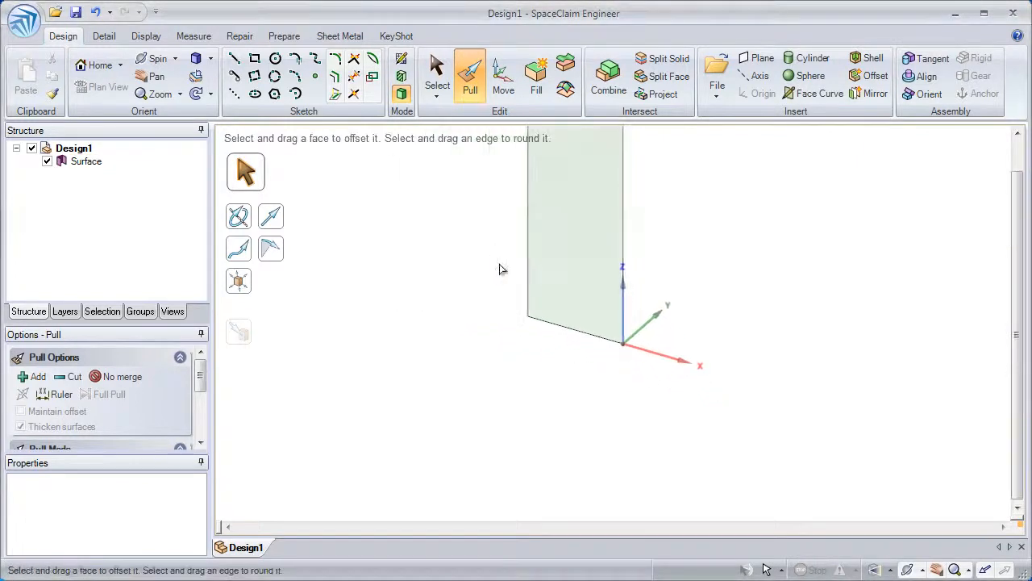
{"action": "middle_click_drag", "start_coordinate": [520, 229], "coordinate": [471, 276], "text": "ctrl"}
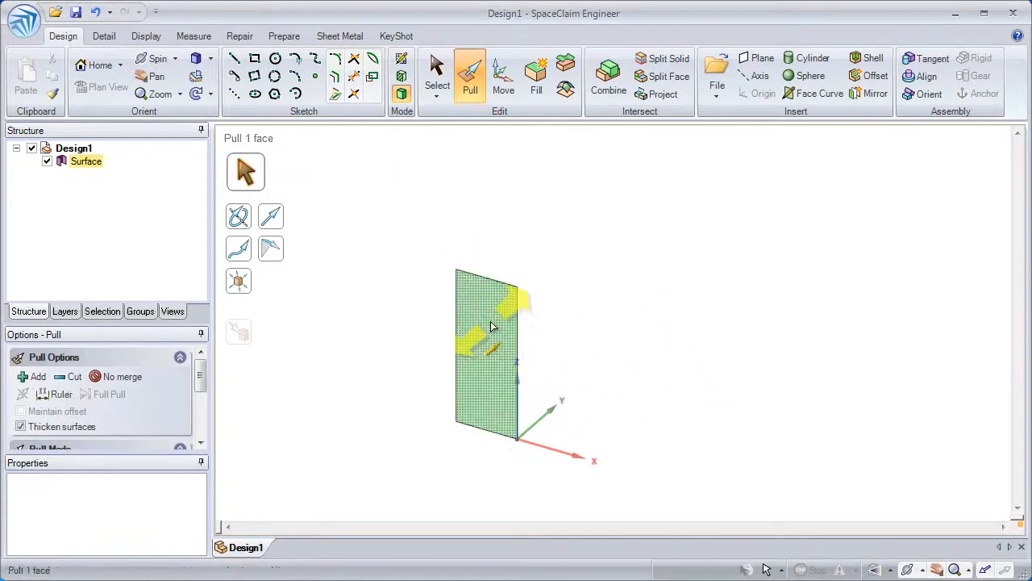
Pull the rectangular surface's face 5000 mm along the Y direction to make a solid block
{"action": "left_click", "coordinate": [492, 325]}
{"action": "left_click_drag", "start_coordinate": [619, 349], "coordinate": [751, 233]}
{"action": "type", "text": "5000m"}
{"action": "key", "text": "Return"}
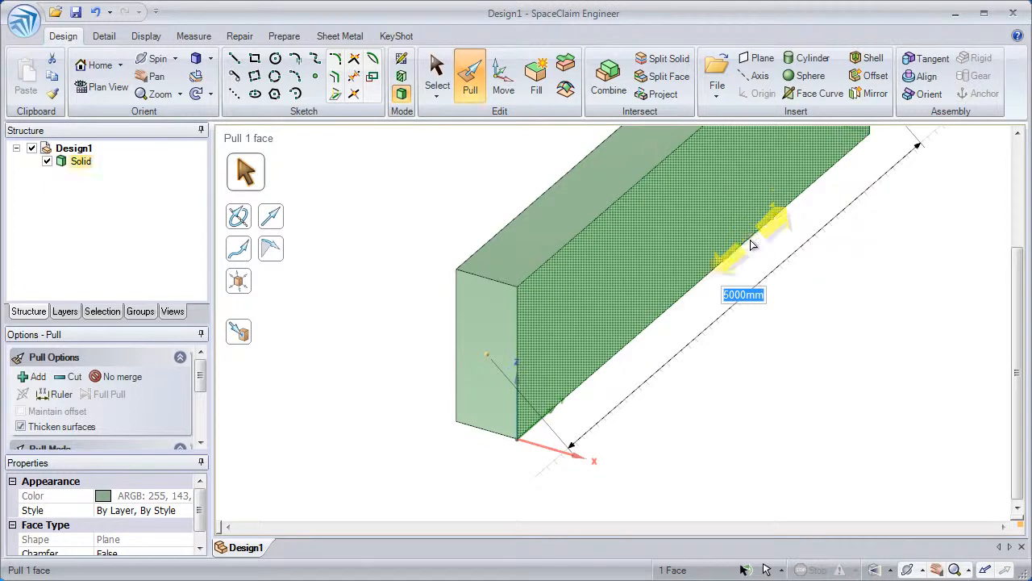
{"action": "scroll", "coordinate": [730, 232], "scroll_direction": "down", "scroll_amount": 3}
{"action": "middle_click_drag", "start_coordinate": [629, 191], "coordinate": [574, 283], "text": "ctrl"}
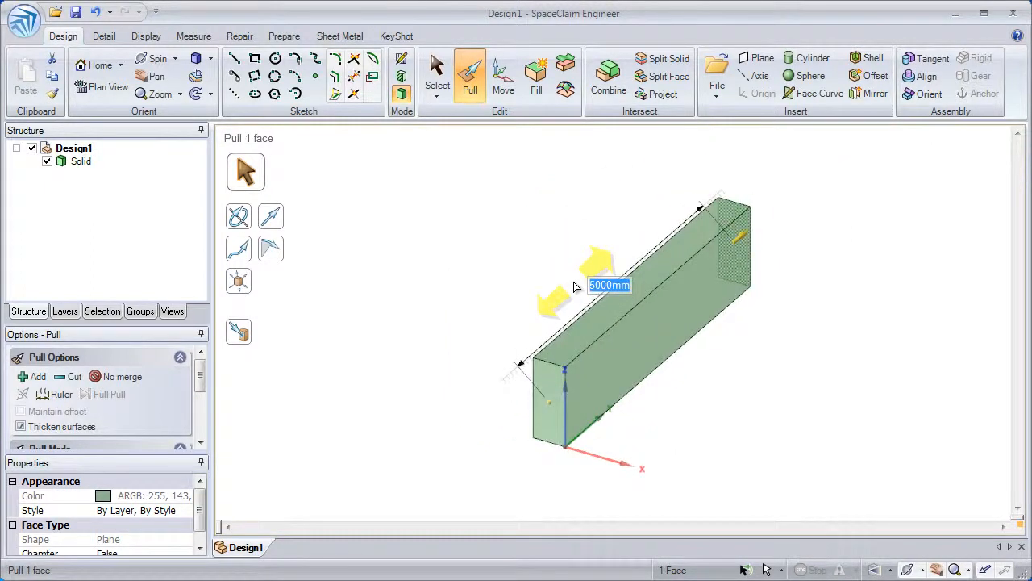
{"action": "middle_click_drag", "start_coordinate": [573, 286], "coordinate": [649, 276]}
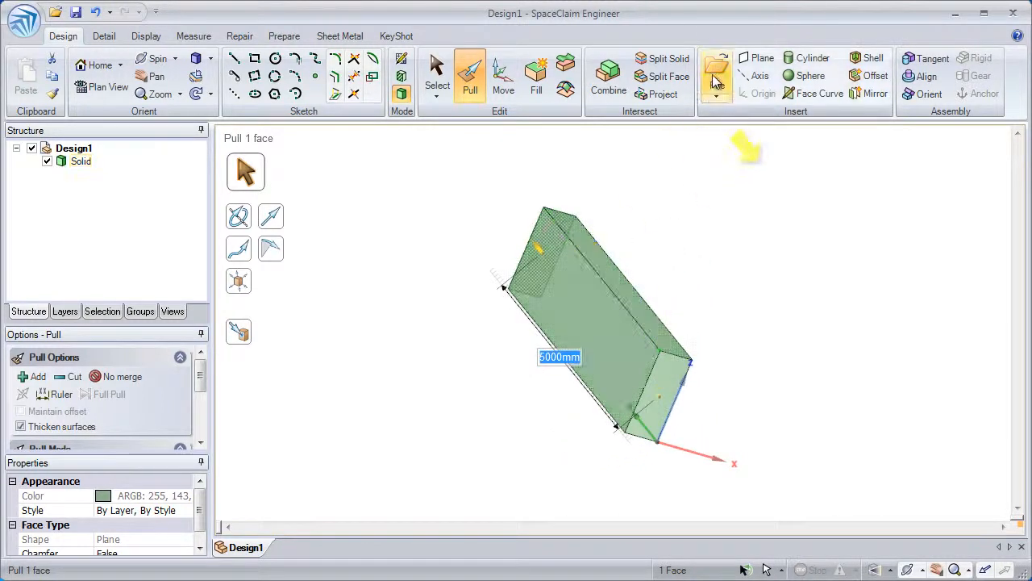
Insert the image file IAI_HERON_Drawing.png into the design
{"action": "left_click", "coordinate": [717, 77]}
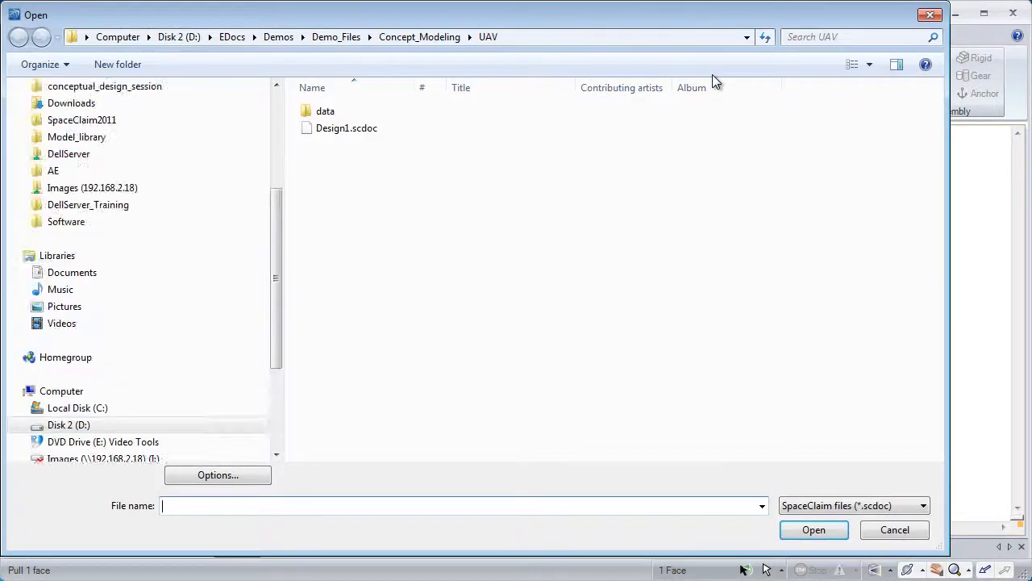
{"action": "left_click", "coordinate": [820, 500]}
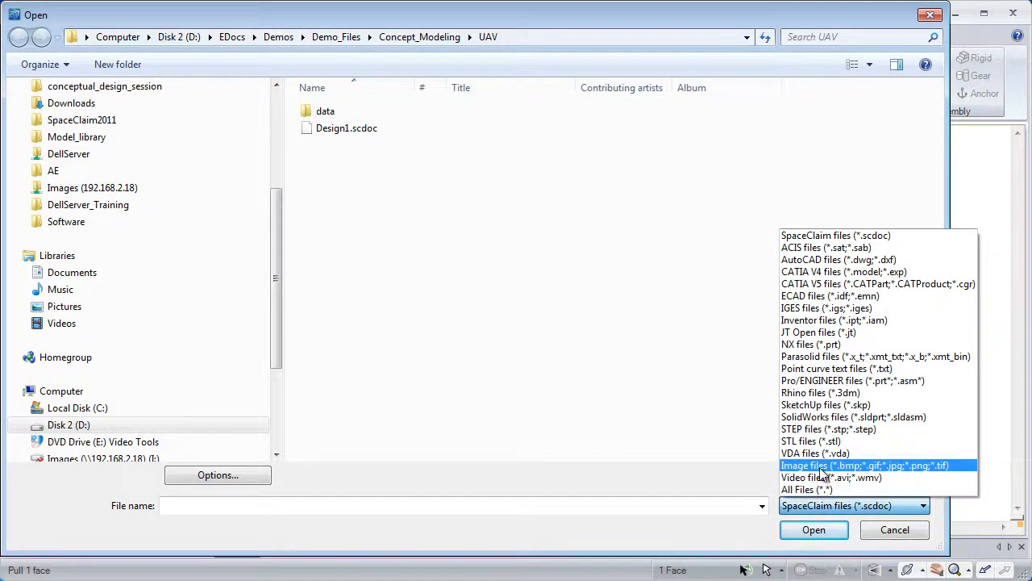
{"action": "left_click", "coordinate": [820, 466]}
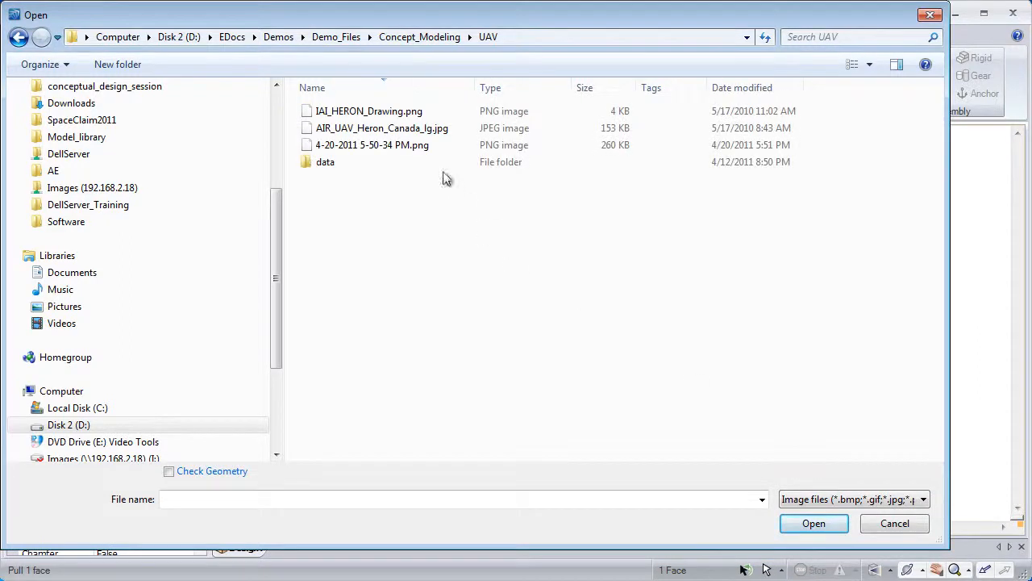
{"action": "double_click", "coordinate": [388, 112]}
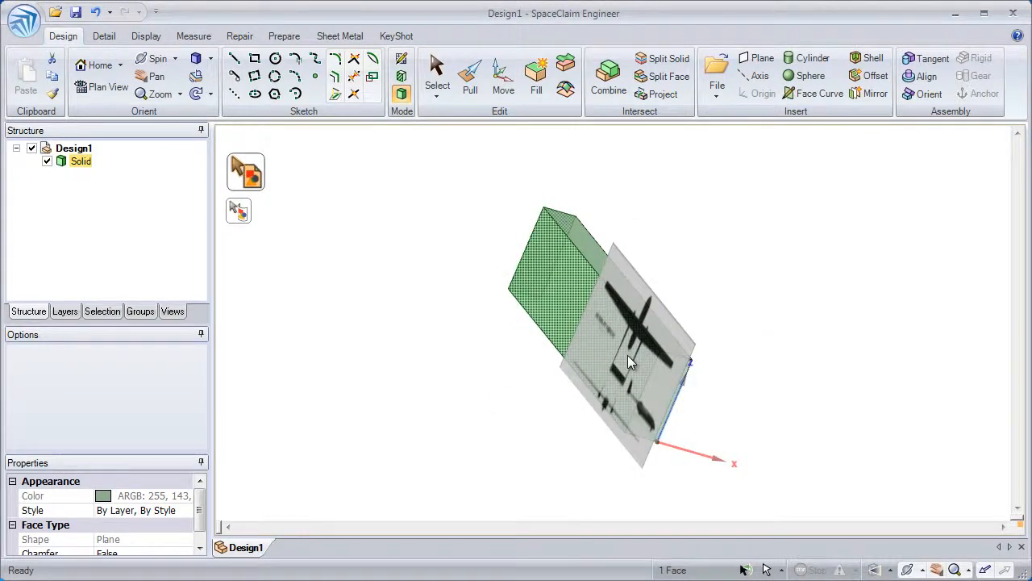
Place the inserted drawing image, enlarged well beyond the block, on the block's long side face
{"action": "middle_click_drag", "start_coordinate": [642, 305], "coordinate": [592, 318]}
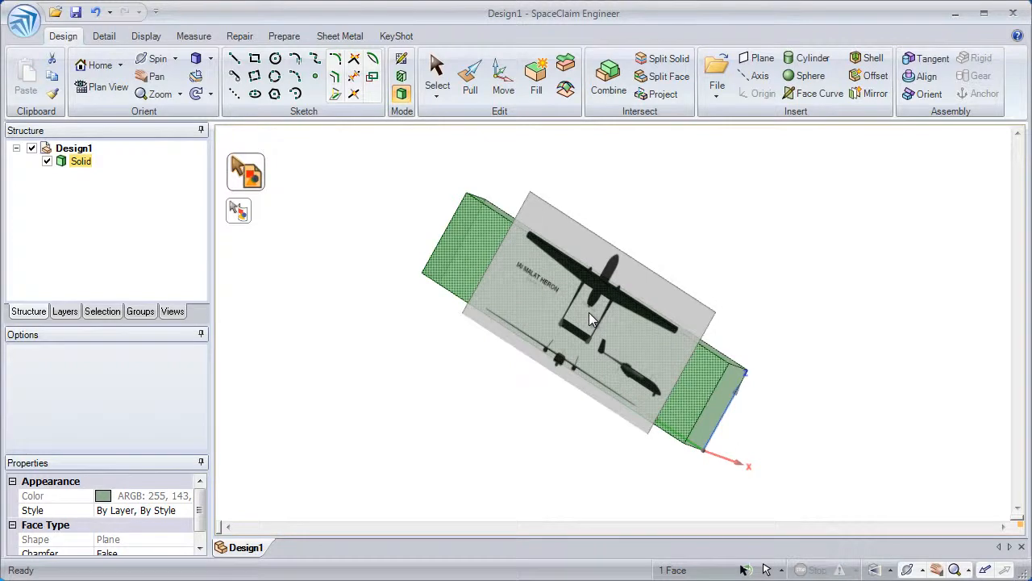
{"action": "middle_click_drag", "start_coordinate": [588, 312], "coordinate": [593, 279]}
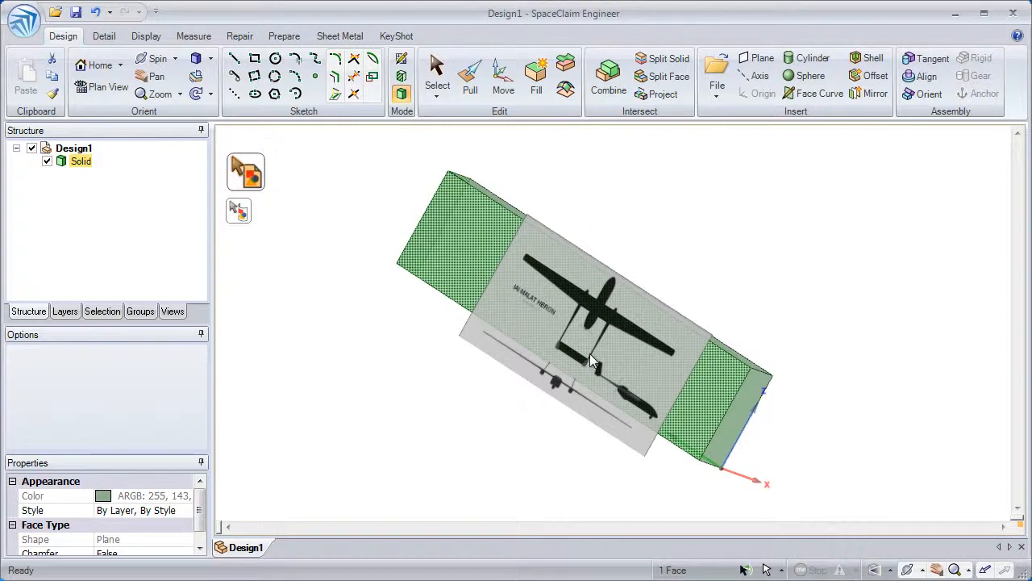
{"action": "middle_click_drag", "start_coordinate": [590, 353], "coordinate": [596, 482], "text": "ctrl"}
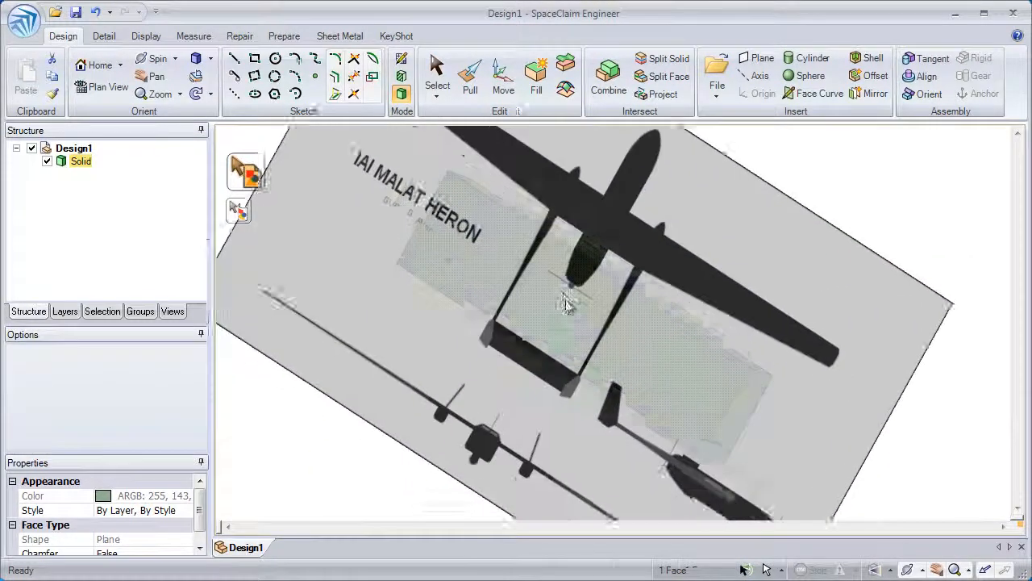
{"action": "middle_click_drag", "start_coordinate": [446, 231], "coordinate": [448, 233], "text": "ctrl"}
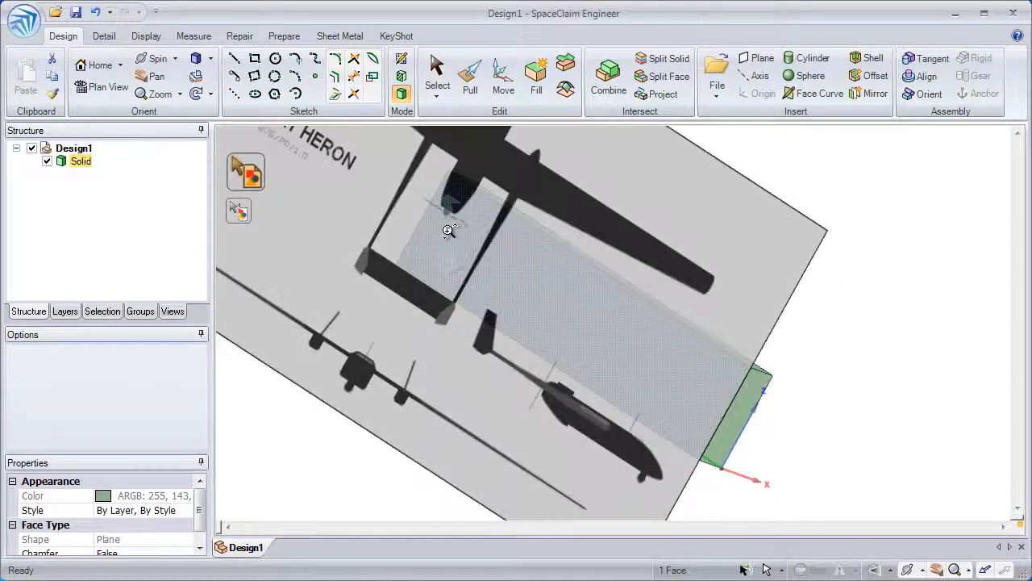
{"action": "scroll", "coordinate": [449, 234], "scroll_direction": "down", "scroll_amount": 3}
{"action": "scroll", "coordinate": [452, 242], "scroll_direction": "up", "scroll_amount": 8}
{"action": "left_click", "coordinate": [467, 232]}
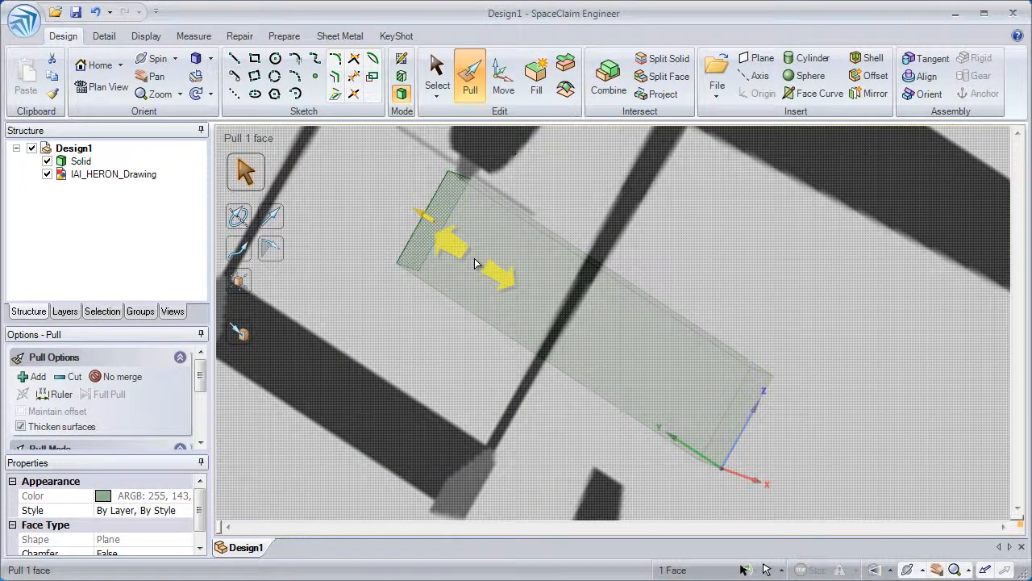
Select the drawing image and move it so the side-view fuselage lies over the block
{"action": "middle_click_drag", "start_coordinate": [481, 294], "coordinate": [477, 150], "text": "ctrl"}
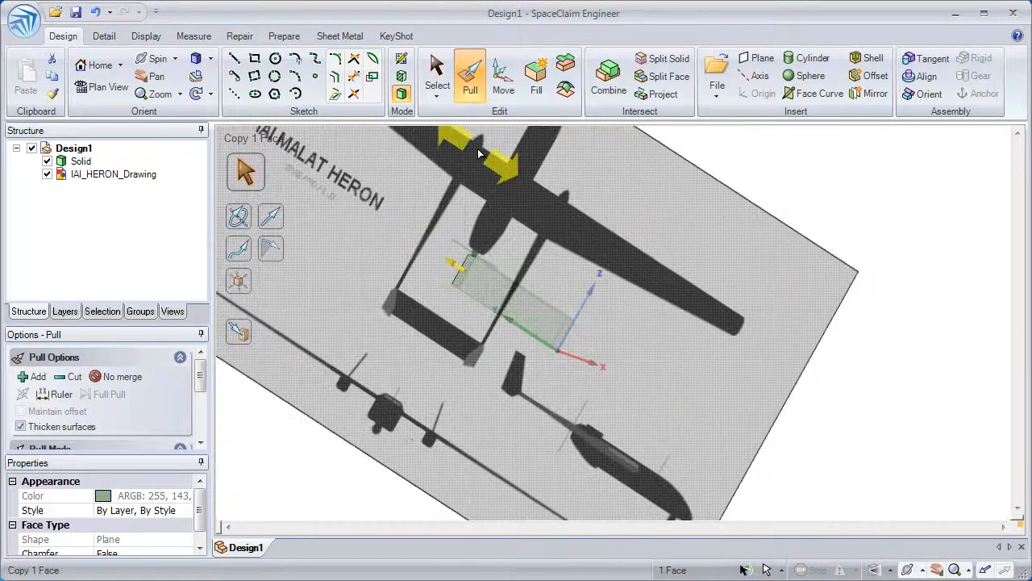
{"action": "key", "text": "s"}
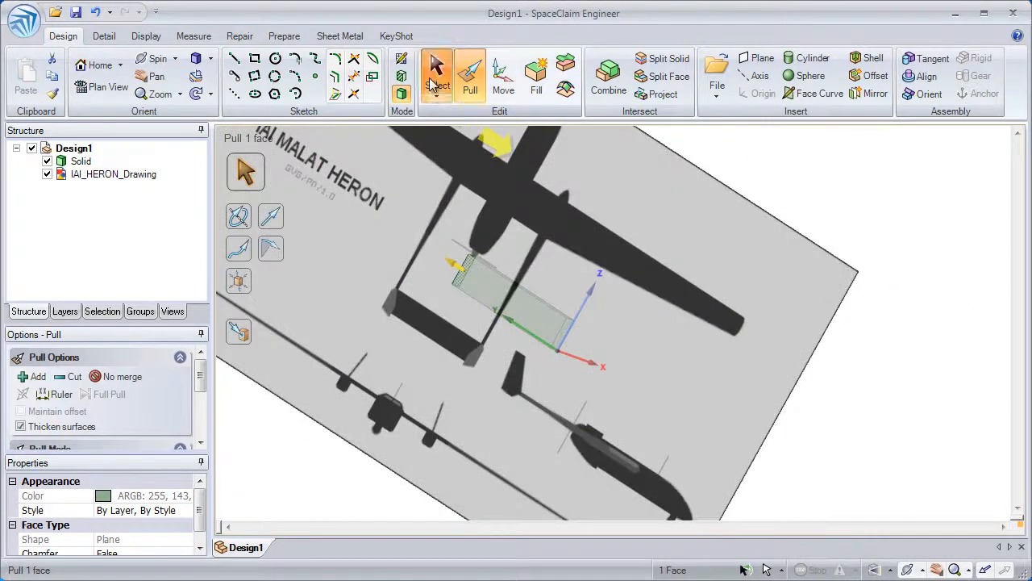
{"action": "left_click", "coordinate": [560, 331]}
{"action": "left_click", "coordinate": [625, 345]}
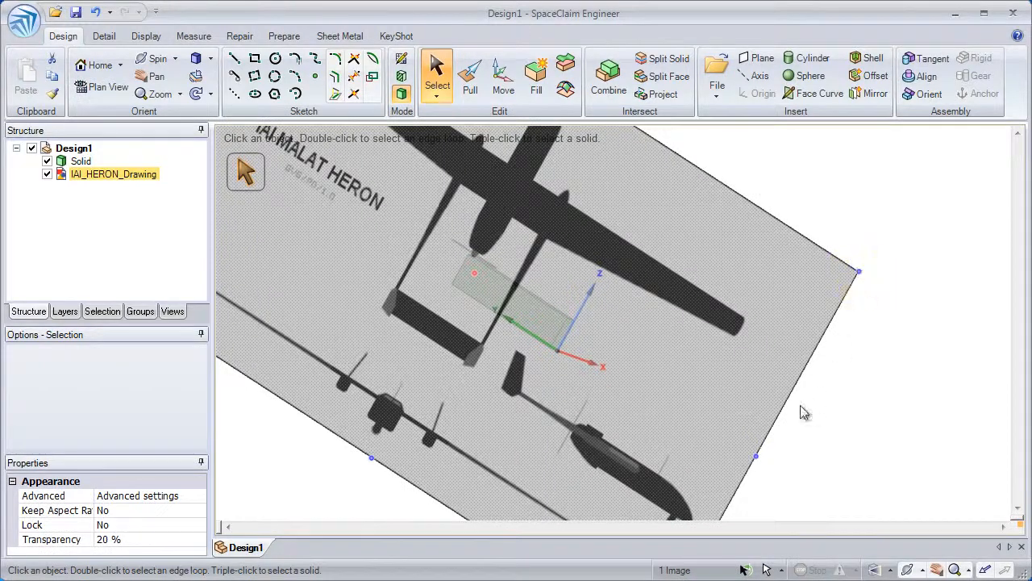
{"action": "left_click", "coordinate": [371, 458]}
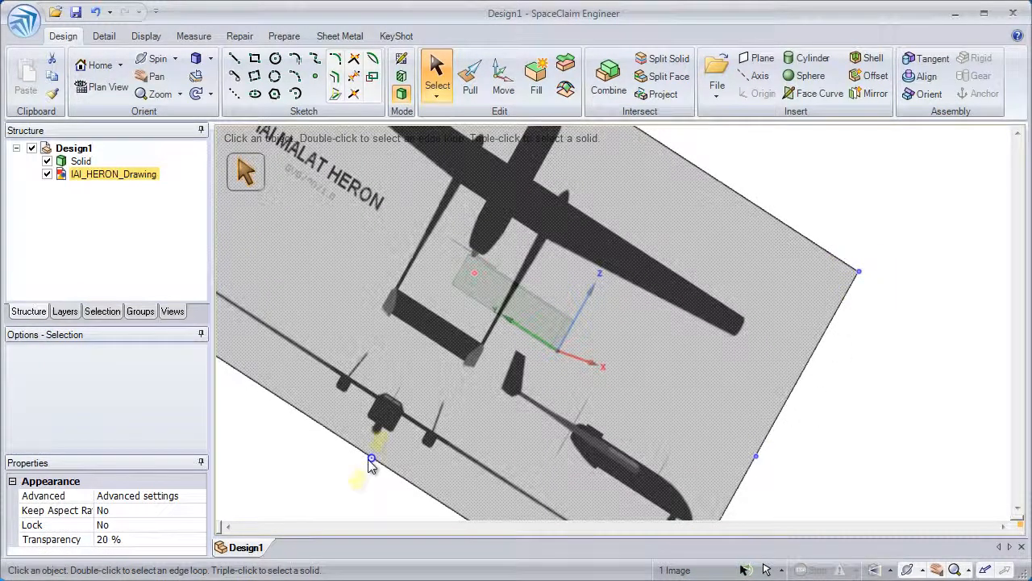
{"action": "left_click_drag", "start_coordinate": [655, 376], "coordinate": [540, 216]}
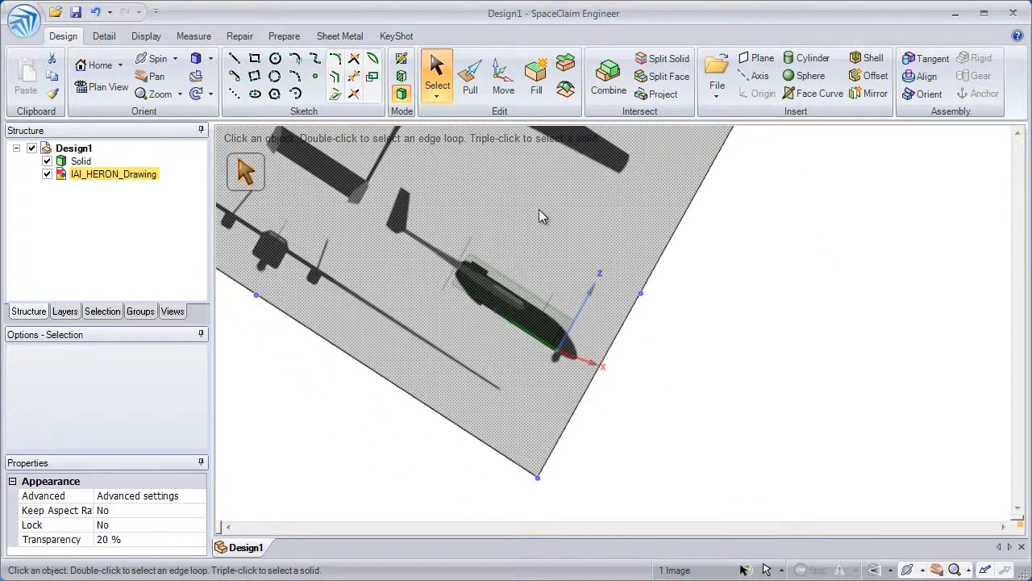
In plan view, scale and reposition the image until the side-view fuselage spans the block's length, and undo the last image move
{"action": "left_click", "coordinate": [108, 90]}
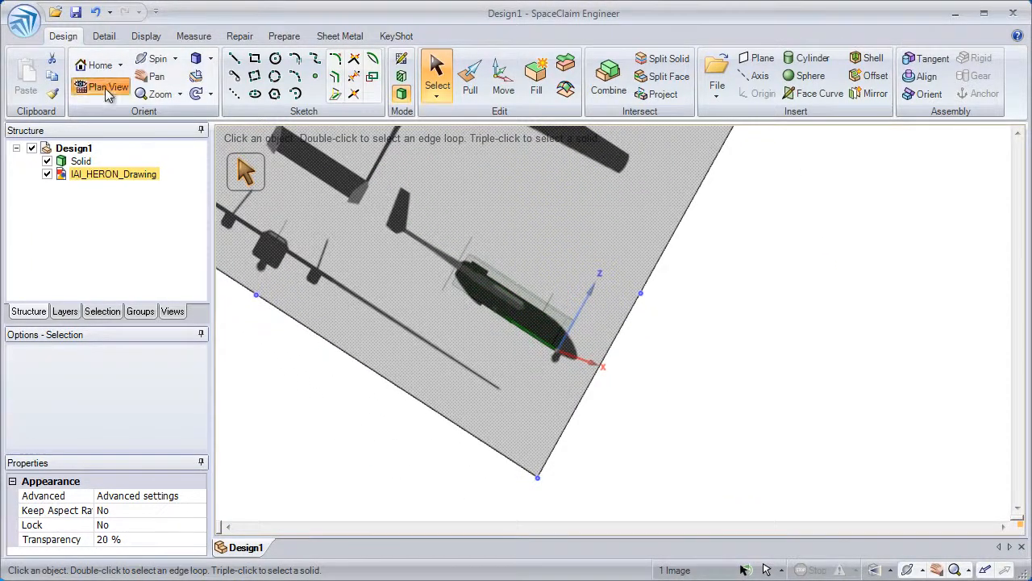
{"action": "middle_click_drag", "start_coordinate": [485, 277], "coordinate": [539, 284], "text": "ctrl"}
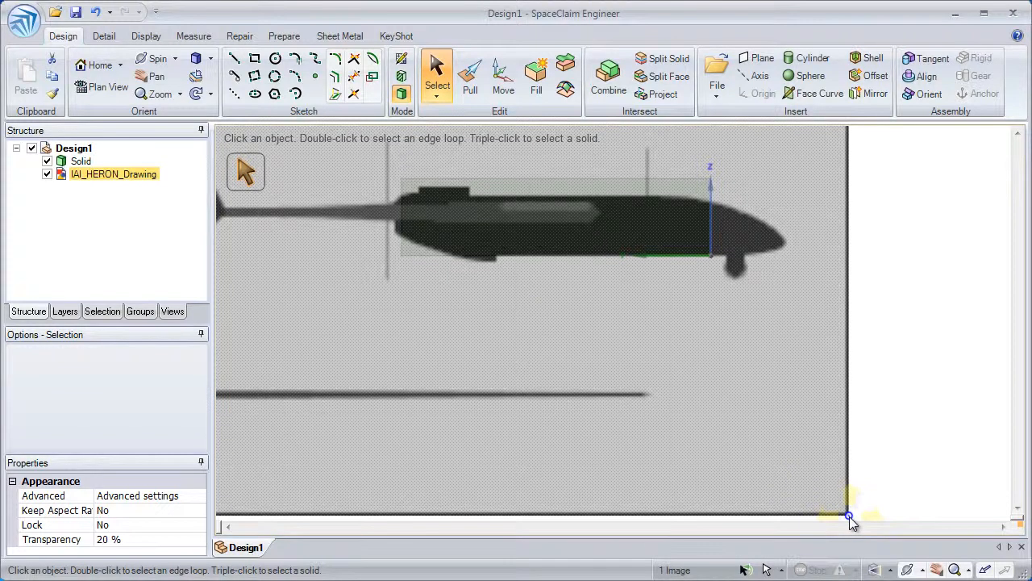
{"action": "left_click_drag", "start_coordinate": [704, 388], "coordinate": [713, 376]}
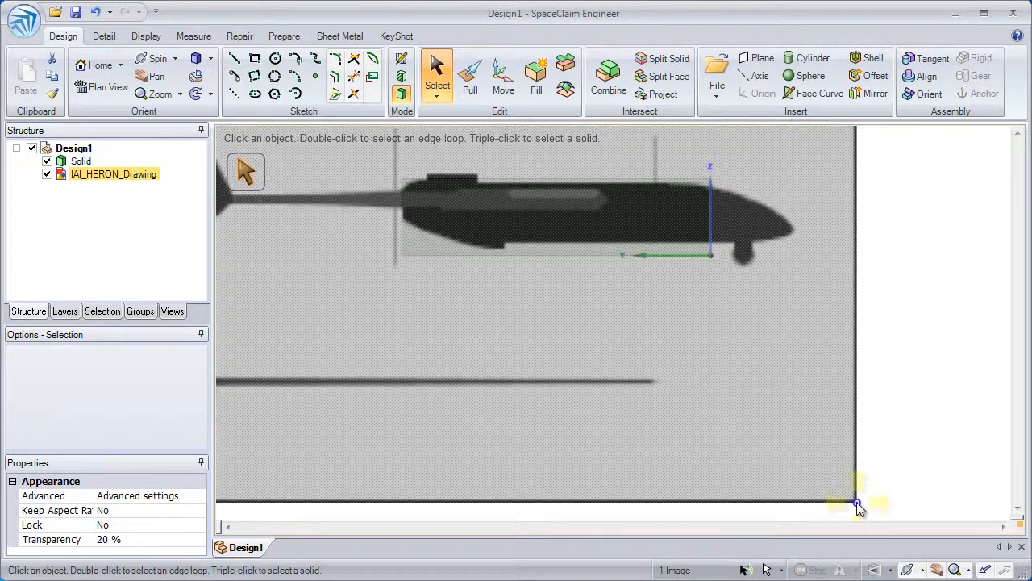
{"action": "mouse_move", "coordinate": [857, 502]}
{"action": "left_mouse_down"}
{"action": "mouse_move", "coordinate": [557, 295]}
{"action": "mouse_move", "coordinate": [720, 390]}
{"action": "left_mouse_up"}
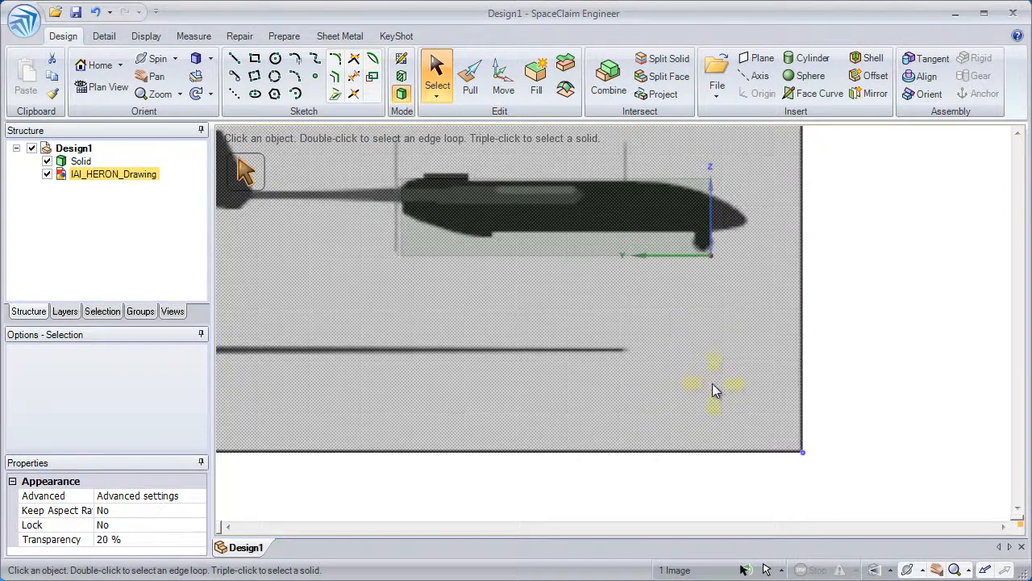
{"action": "left_click_drag", "start_coordinate": [802, 451], "coordinate": [609, 335]}
{"action": "mouse_move", "coordinate": [544, 296]}
{"action": "left_mouse_down"}
{"action": "mouse_move", "coordinate": [657, 364]}
{"action": "mouse_move", "coordinate": [719, 373]}
{"action": "left_mouse_up"}
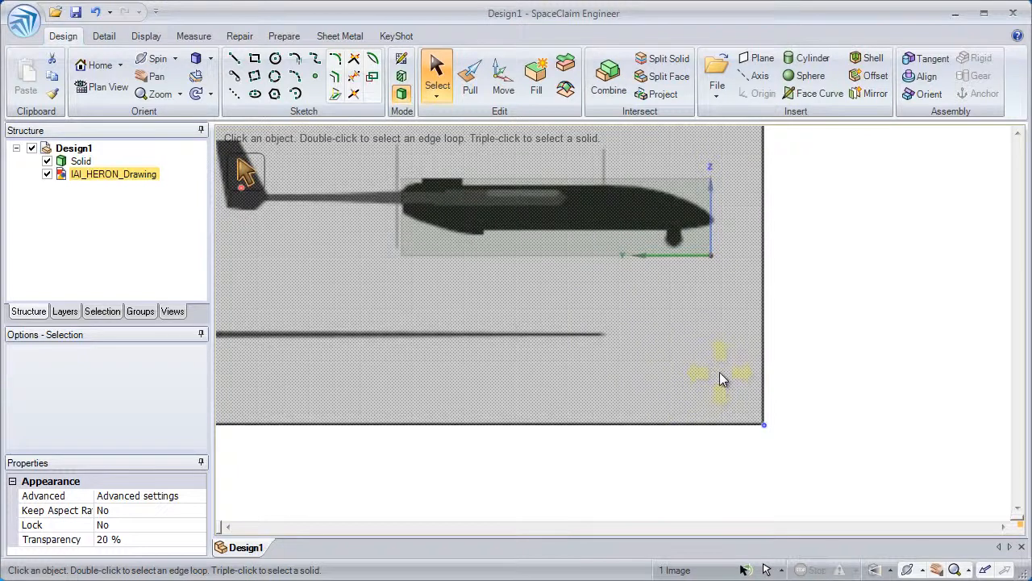
{"action": "key", "text": "ctrl+z"}
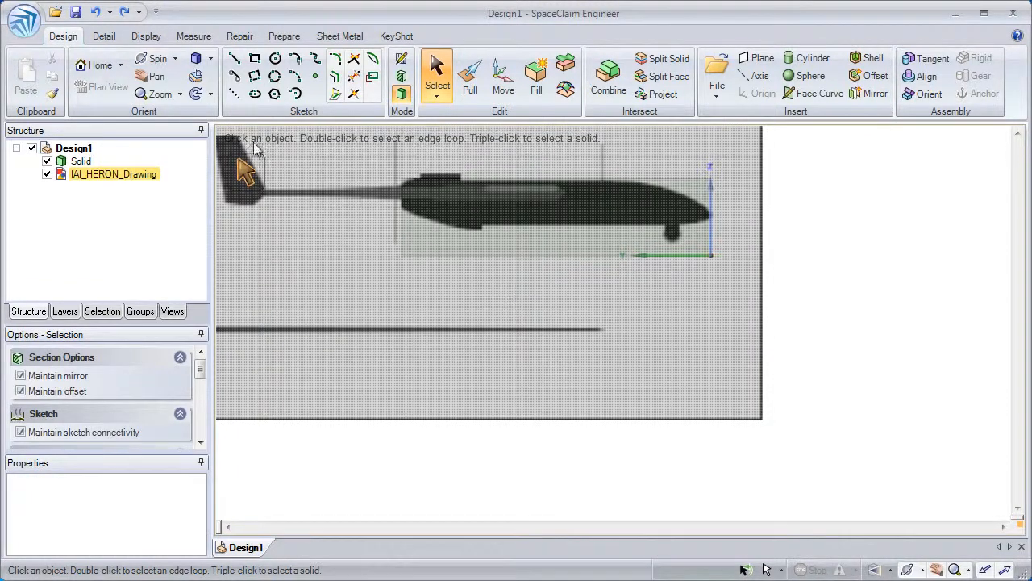
Examine the advanced settings in the program options and close the dialog
{"action": "left_click", "coordinate": [24, 20]}
{"action": "left_click", "coordinate": [216, 264]}
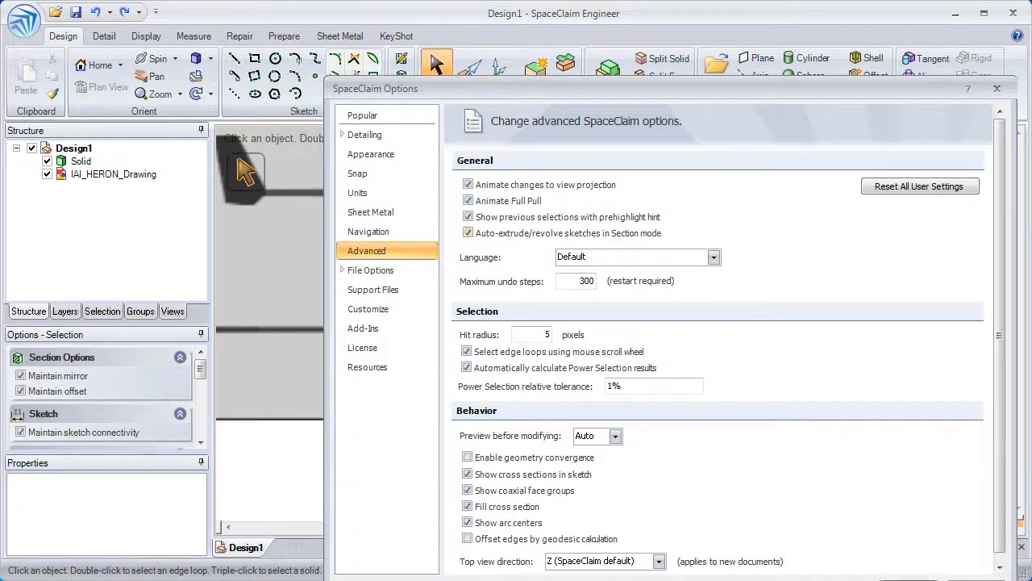
{"action": "left_click", "coordinate": [912, 579]}
In Section mode, pull the block's bottom face up about 418 mm to the underside of the fuselage in the image
{"action": "left_click", "coordinate": [688, 320]}
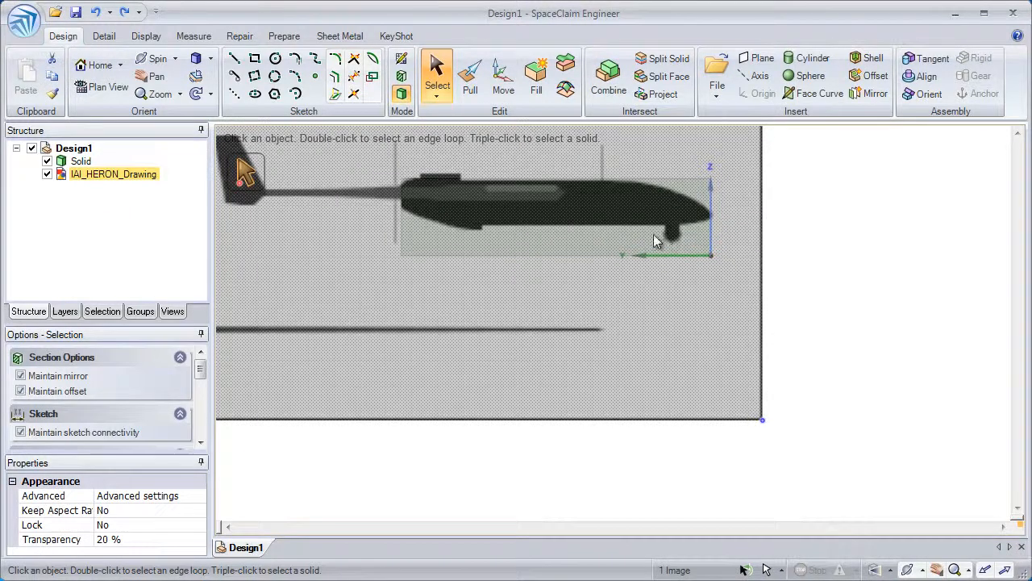
{"action": "left_click", "coordinate": [401, 77]}
{"action": "scroll", "coordinate": [534, 209], "scroll_direction": "up", "scroll_amount": 5}
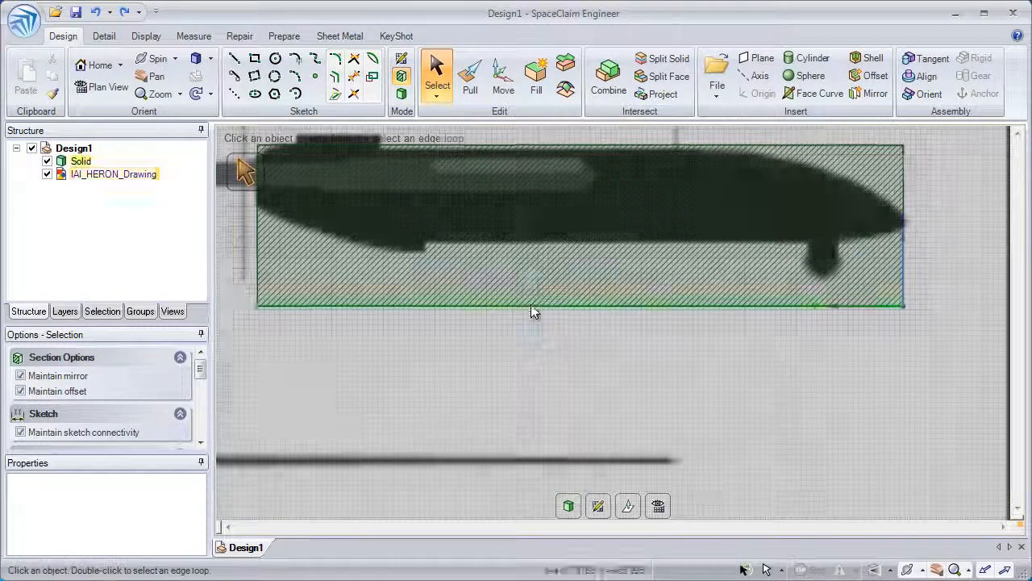
{"action": "middle_click_drag", "start_coordinate": [503, 240], "coordinate": [533, 288], "text": "shift"}
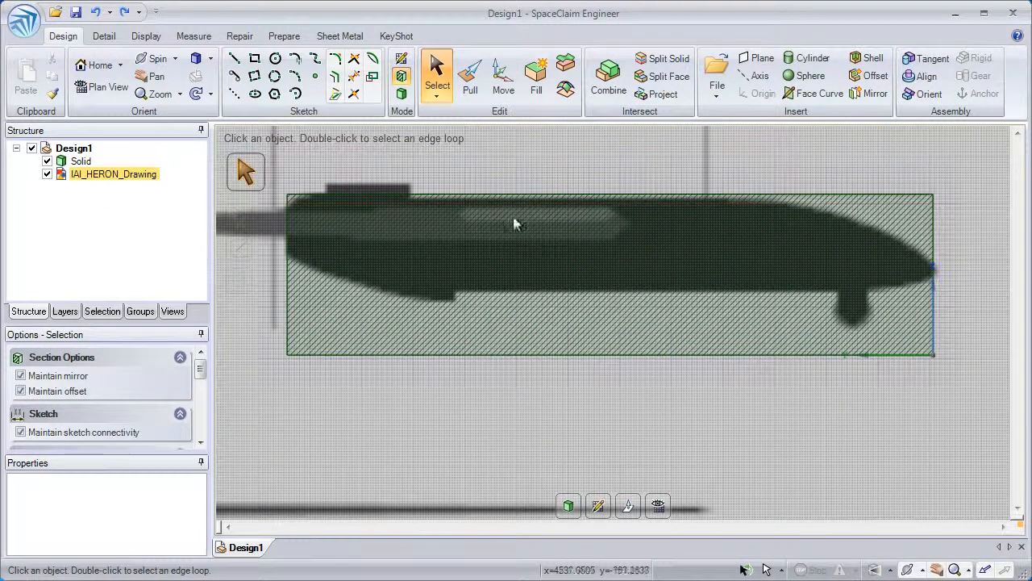
{"action": "left_click", "coordinate": [470, 80]}
{"action": "left_click", "coordinate": [540, 355]}
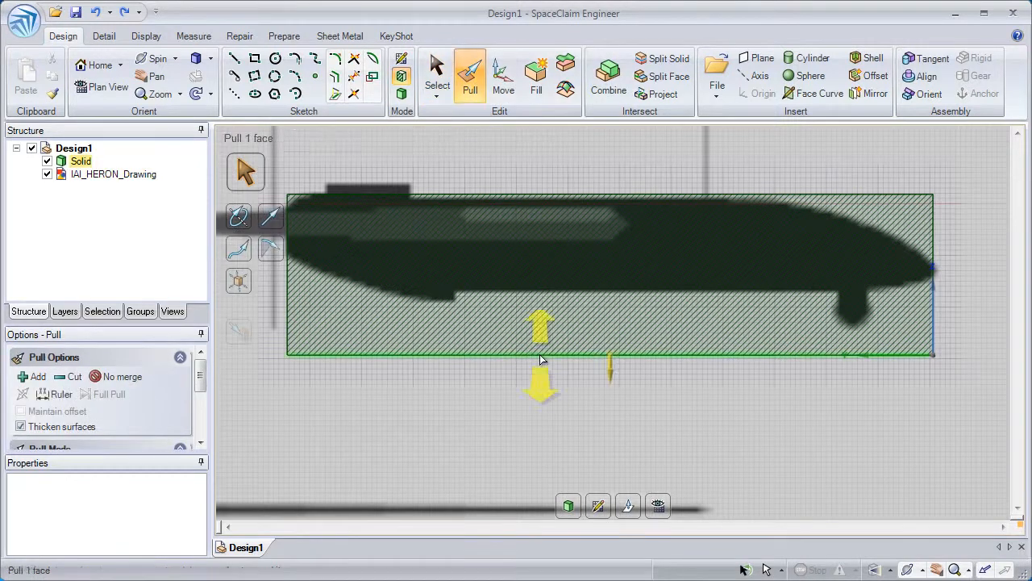
{"action": "mouse_move", "coordinate": [540, 360]}
{"action": "left_mouse_down"}
{"action": "mouse_move", "coordinate": [557, 371]}
{"action": "mouse_move", "coordinate": [555, 349]}
{"action": "mouse_move", "coordinate": [554, 358]}
{"action": "left_mouse_up"}
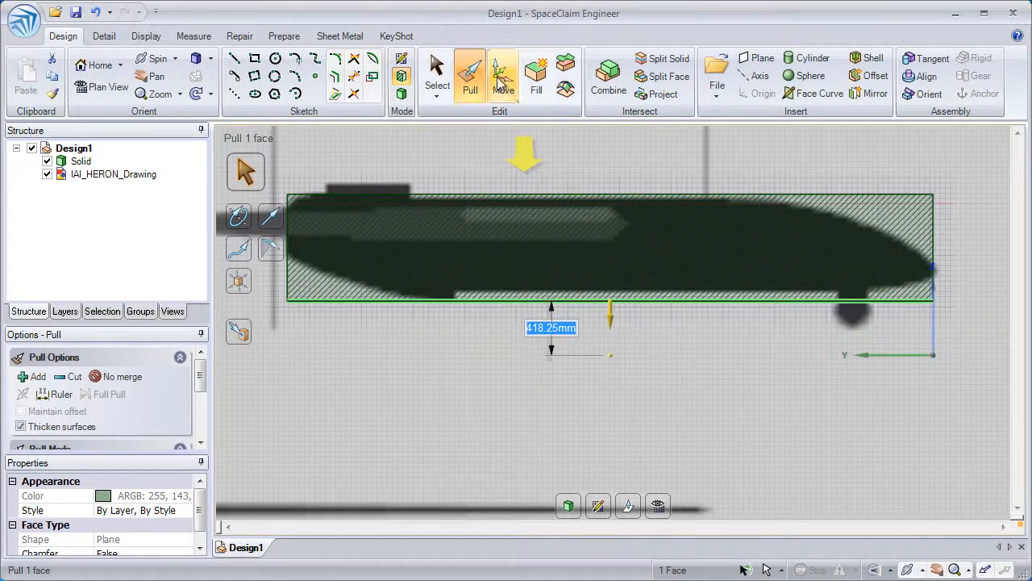
Move the block's top face down about 25 mm to the top of the fuselage in the image
{"action": "left_click", "coordinate": [504, 76]}
{"action": "left_click", "coordinate": [554, 194]}
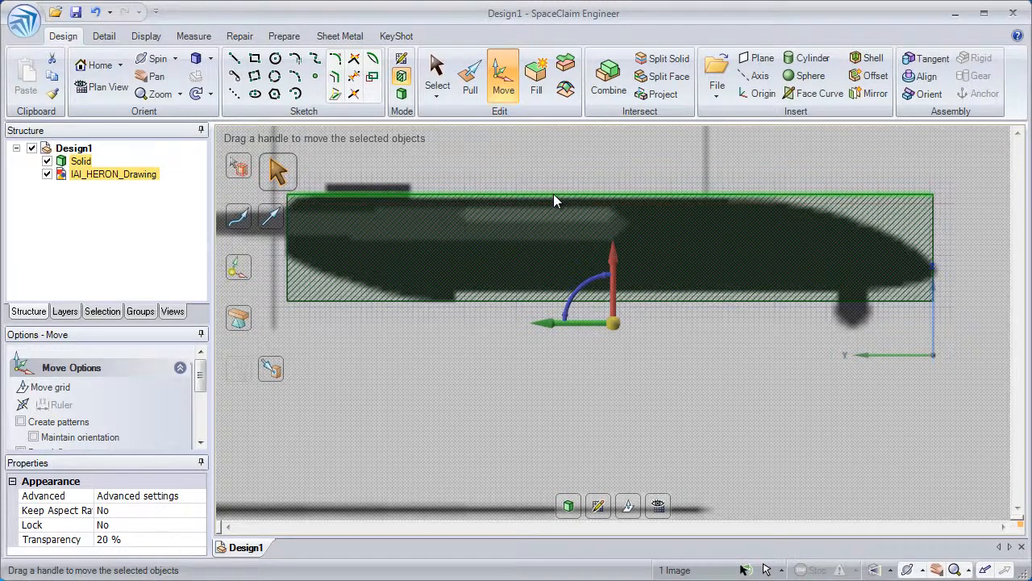
{"action": "left_click", "coordinate": [553, 195]}
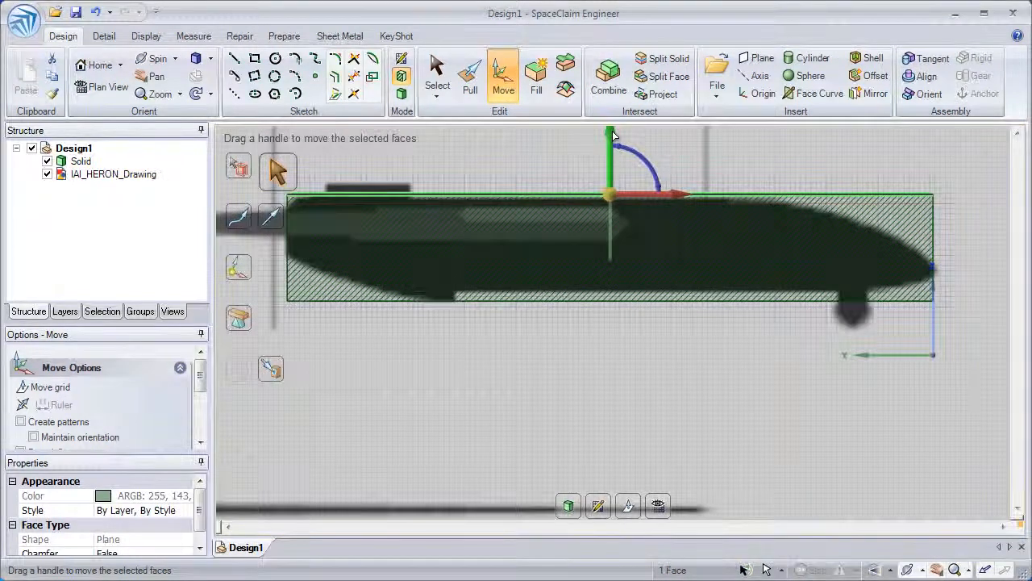
{"action": "mouse_move", "coordinate": [611, 133]}
{"action": "left_mouse_down"}
{"action": "mouse_move", "coordinate": [611, 142]}
{"action": "mouse_move", "coordinate": [610, 133]}
{"action": "left_mouse_up"}
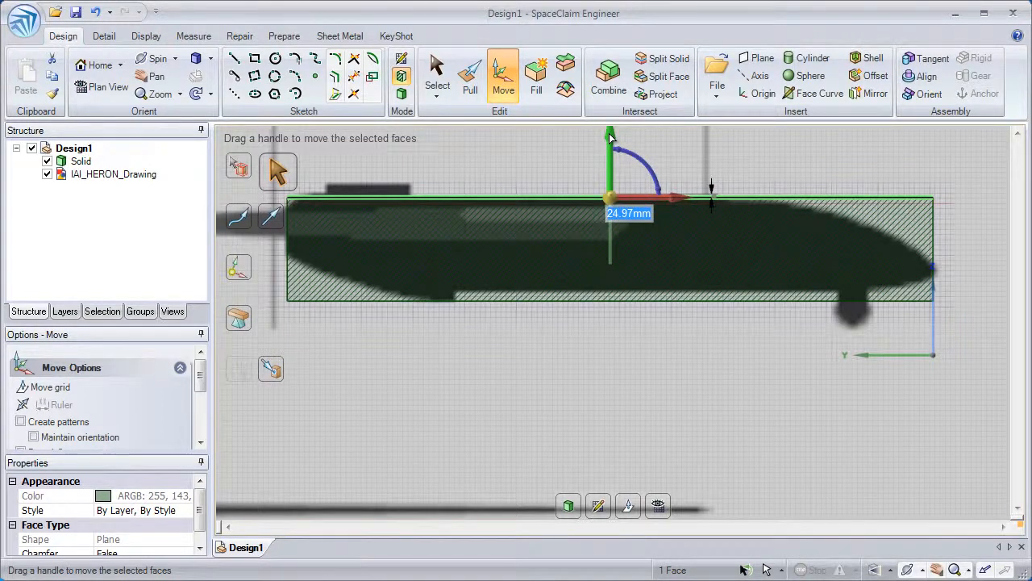
Sketch a stepped line from the block's underside to its nose end, about 3705 mm along, cutting the section to the fuselage belly
{"action": "mouse_move", "coordinate": [498, 302]}
{"action": "middle_mouse_down", "text": "ctrl"}
{"action": "mouse_move", "coordinate": [495, 334]}
{"action": "mouse_move", "coordinate": [422, 331]}
{"action": "middle_mouse_up", "text": "ctrl"}
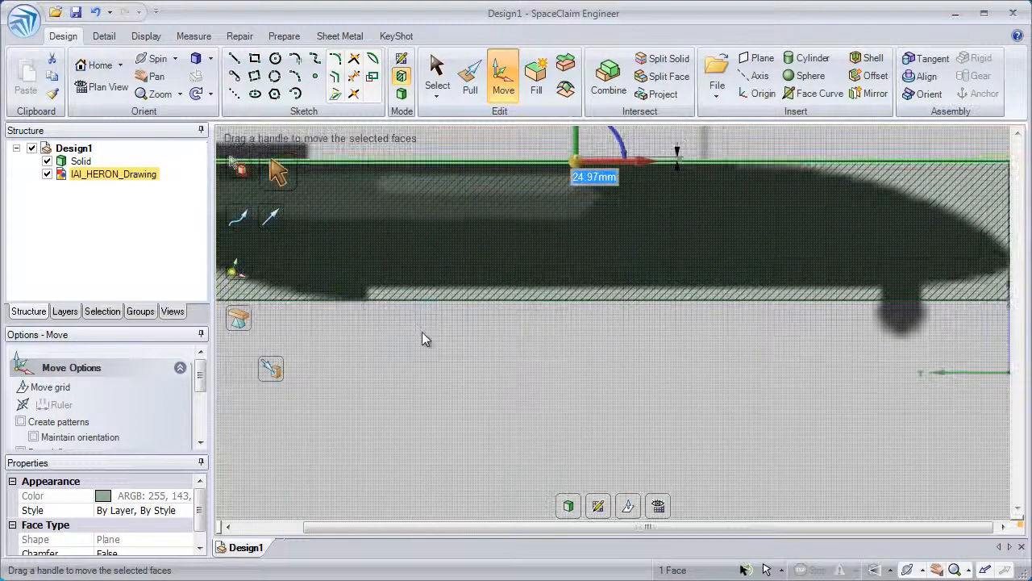
{"action": "middle_click_drag", "start_coordinate": [484, 345], "coordinate": [445, 343], "text": "shift"}
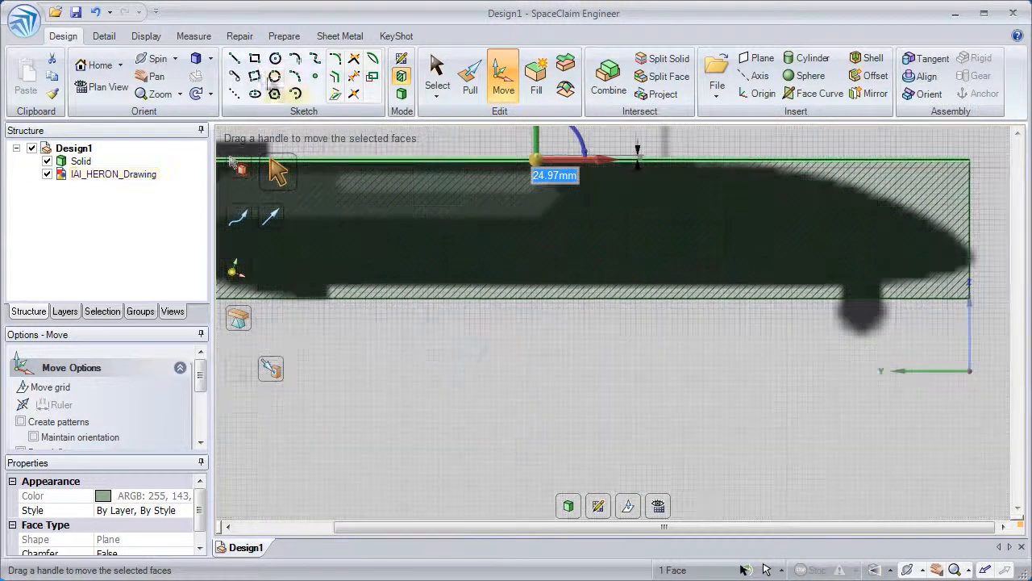
{"action": "left_click", "coordinate": [234, 60]}
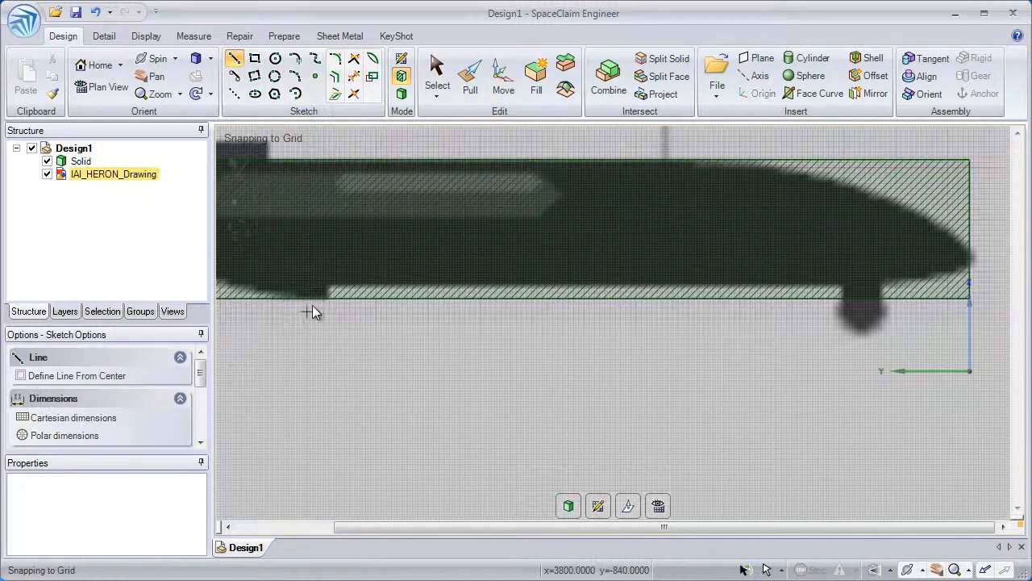
{"action": "left_click", "coordinate": [328, 299]}
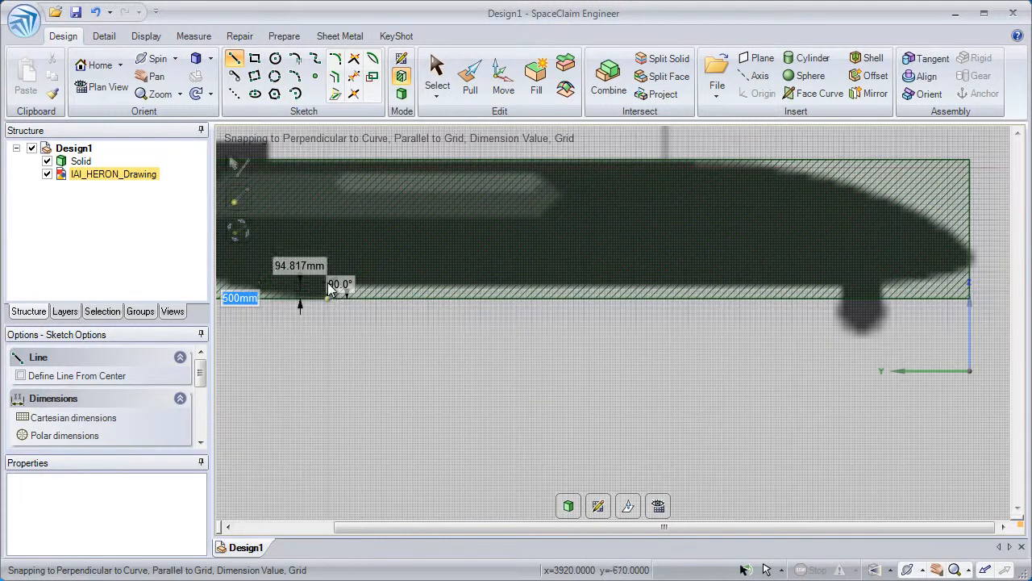
{"action": "left_click", "coordinate": [971, 287]}
{"action": "left_click", "coordinate": [970, 280]}
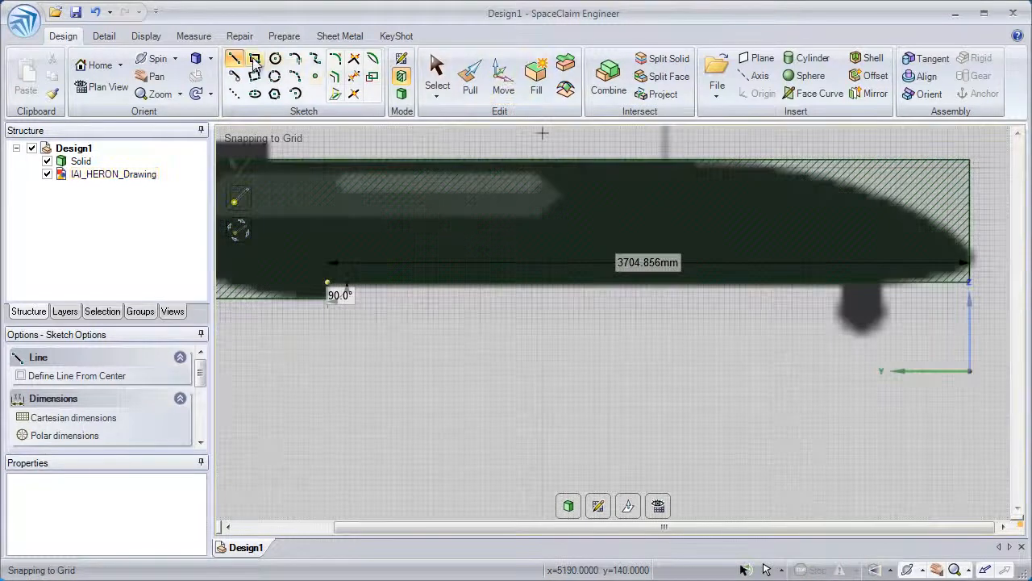
Sketch tangent arcs shaping the nose, about 5013 mm in diameter on the upper side and about 9430 mm on the lower side
{"action": "left_click", "coordinate": [297, 65]}
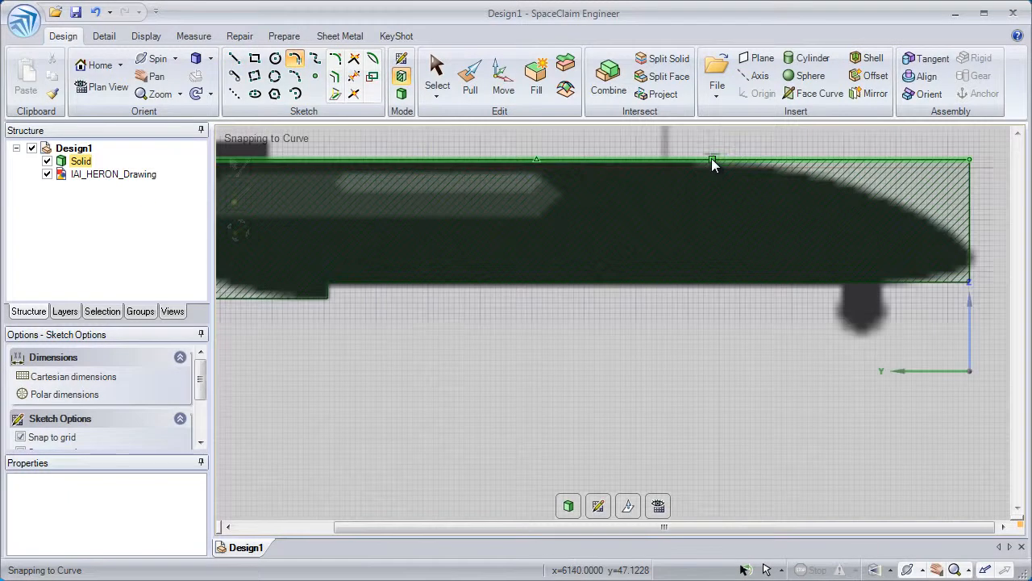
{"action": "left_click", "coordinate": [711, 158]}
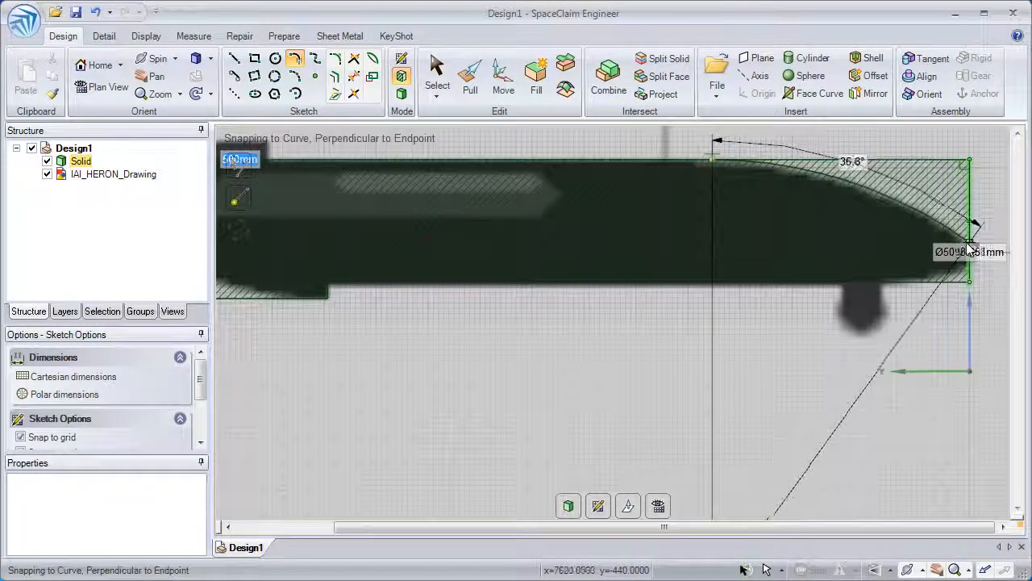
{"action": "left_click", "coordinate": [970, 244]}
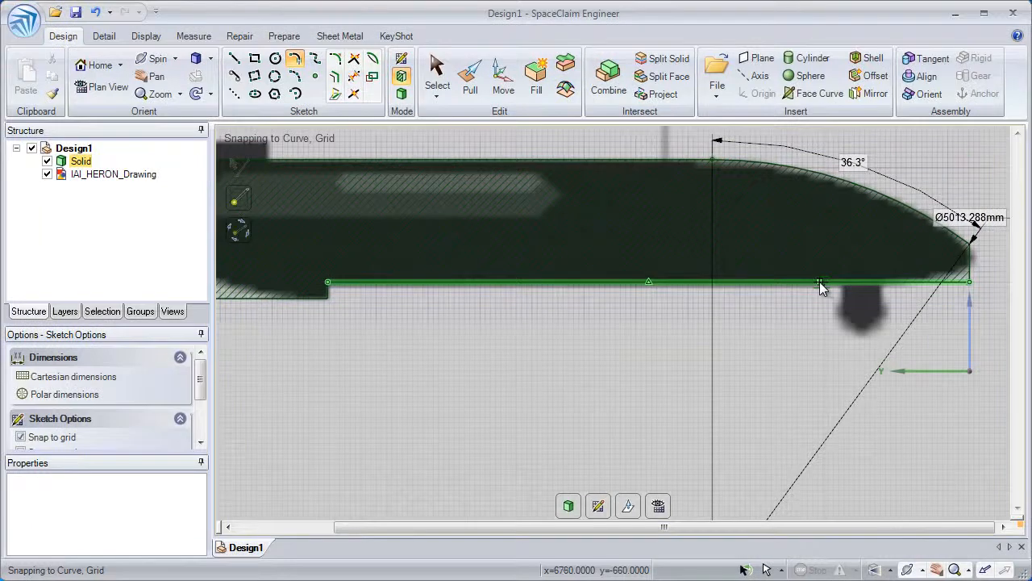
{"action": "left_click", "coordinate": [819, 282]}
{"action": "left_click", "coordinate": [970, 271]}
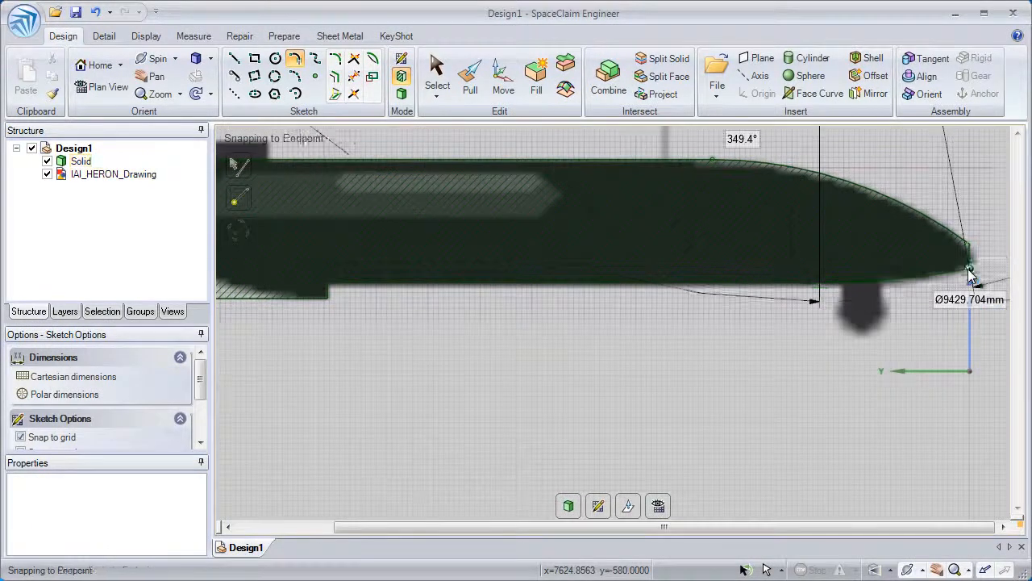
{"action": "key", "text": "Escape"}
Sketch a tangent arc from the rear underside to the rear end and bend it to follow the tail outline in the image
{"action": "middle_click_drag", "start_coordinate": [457, 282], "coordinate": [712, 295], "text": "ctrl"}
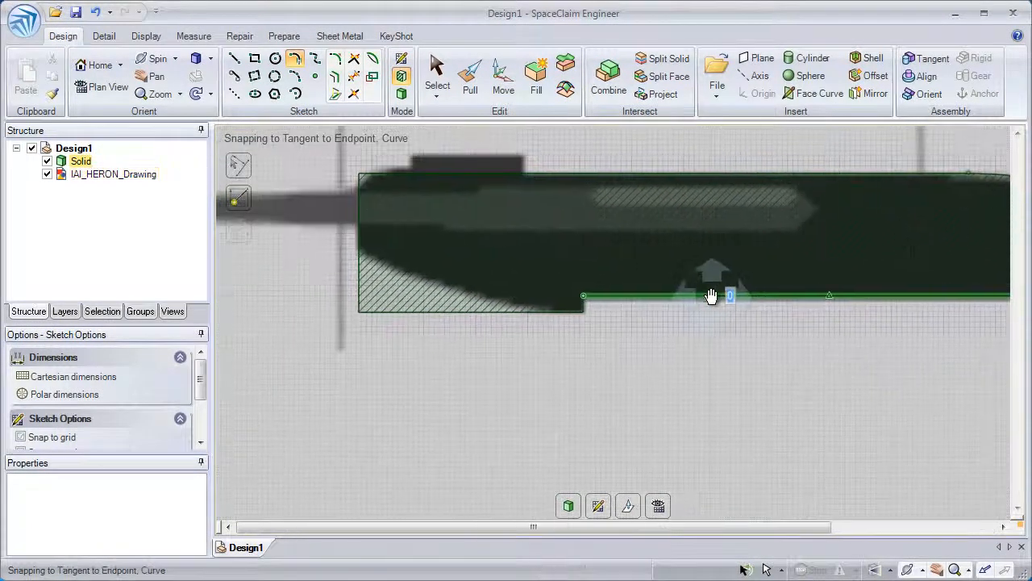
{"action": "left_click", "coordinate": [542, 311]}
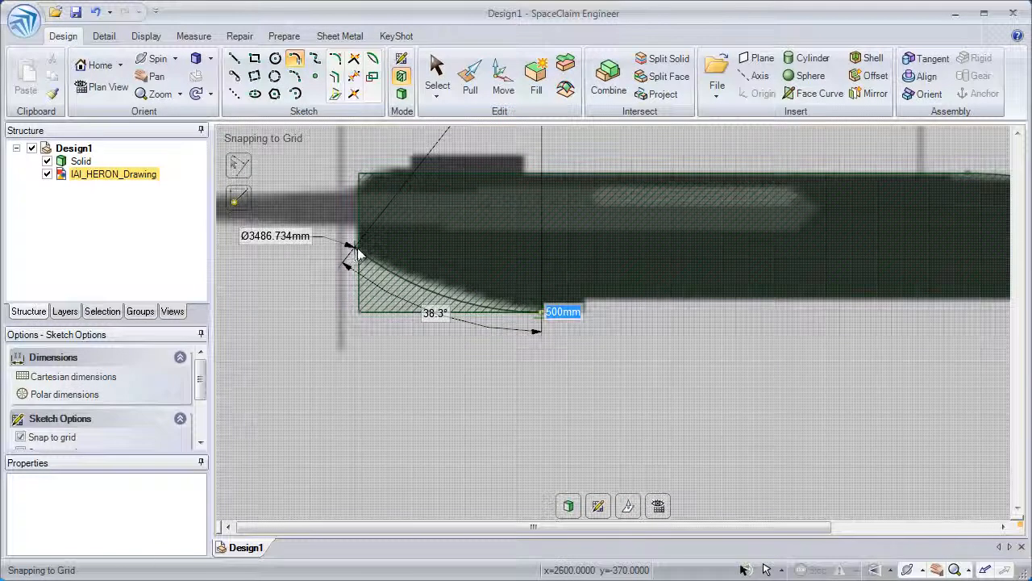
{"action": "left_click", "coordinate": [362, 255]}
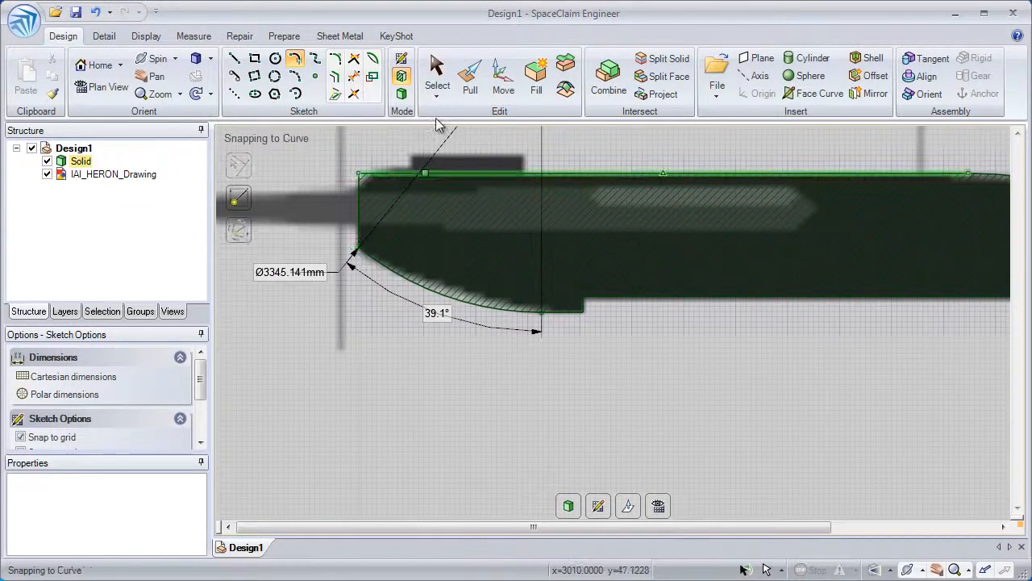
{"action": "left_click", "coordinate": [373, 58]}
{"action": "left_click", "coordinate": [463, 300]}
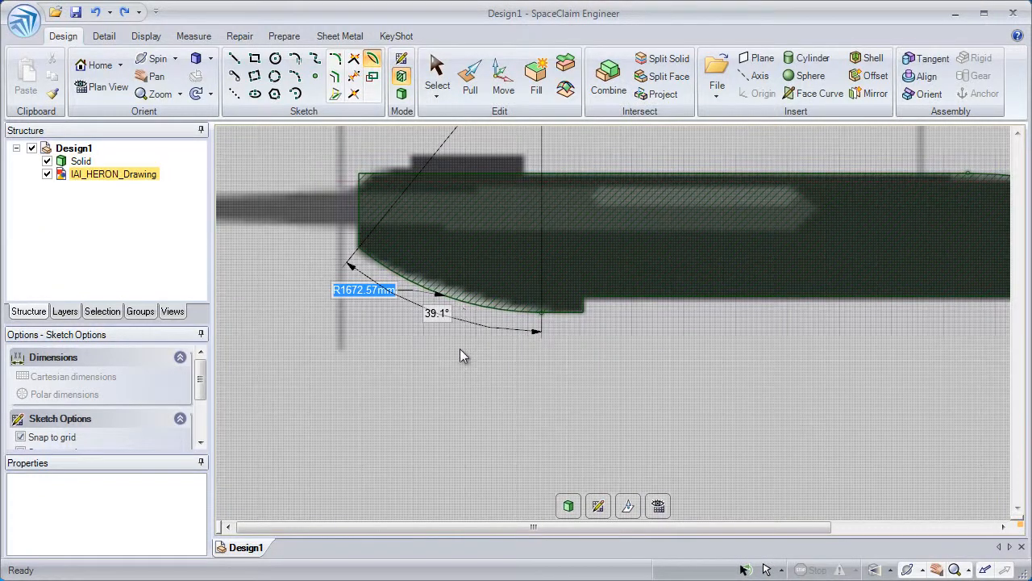
{"action": "left_click", "coordinate": [471, 295]}
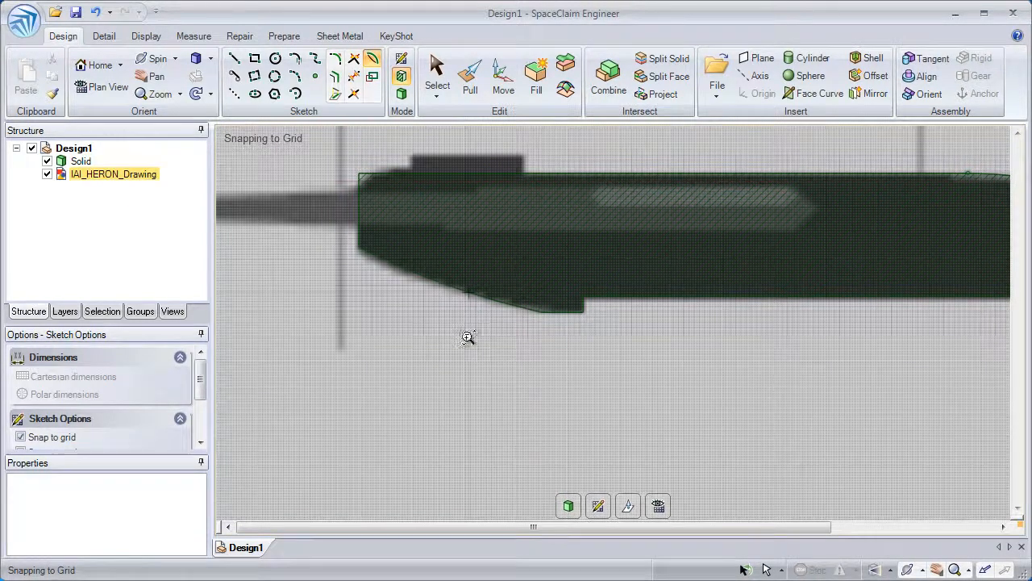
{"action": "scroll", "coordinate": [466, 336], "scroll_direction": "down", "scroll_amount": 4}
{"action": "key", "text": "Escape"}
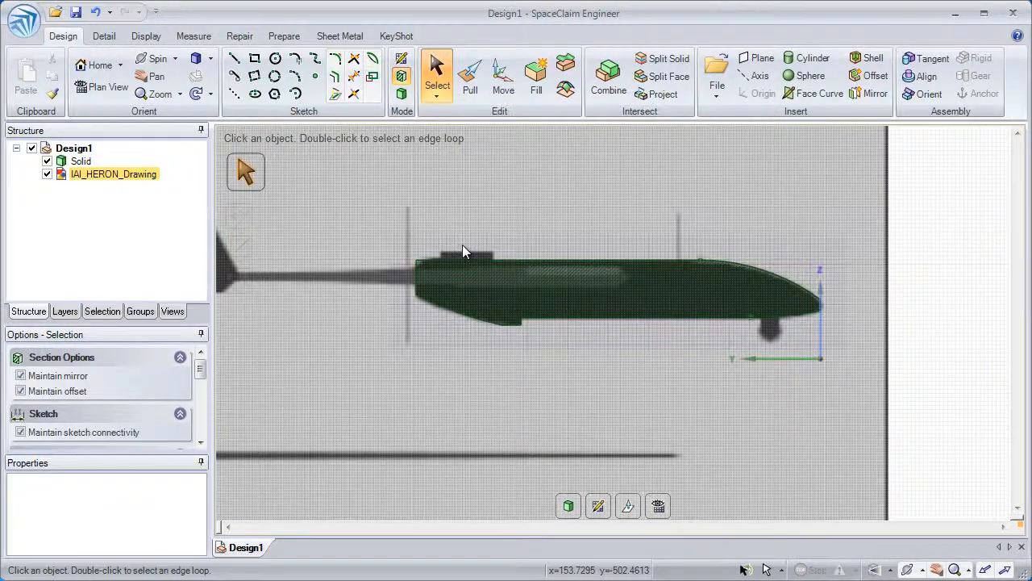
Switch to 3D mode and rotate a copy of the drawing image 270° about its horizontal axis
{"action": "scroll", "coordinate": [462, 250], "scroll_direction": "down", "scroll_amount": 5}
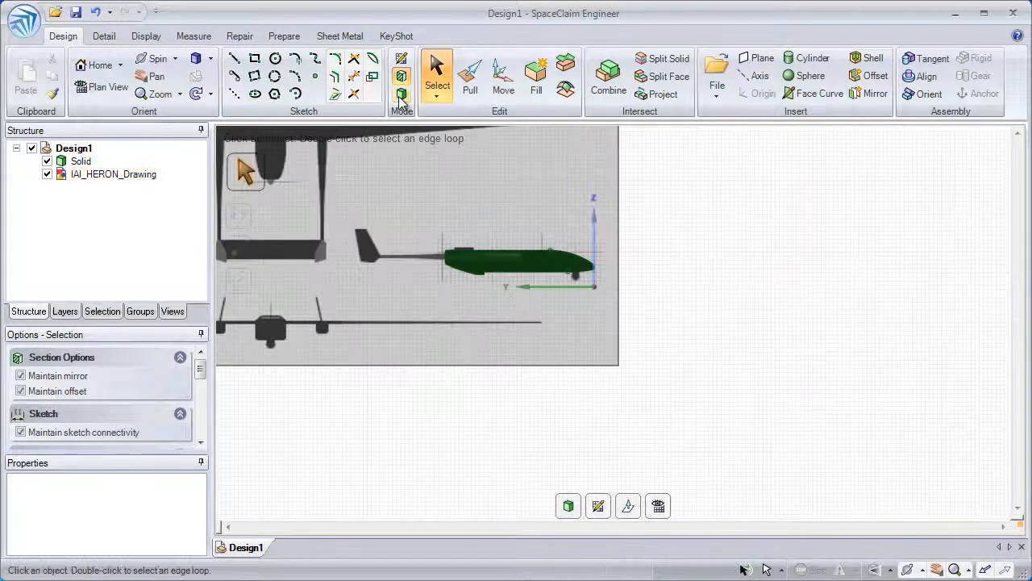
{"action": "left_click", "coordinate": [400, 95]}
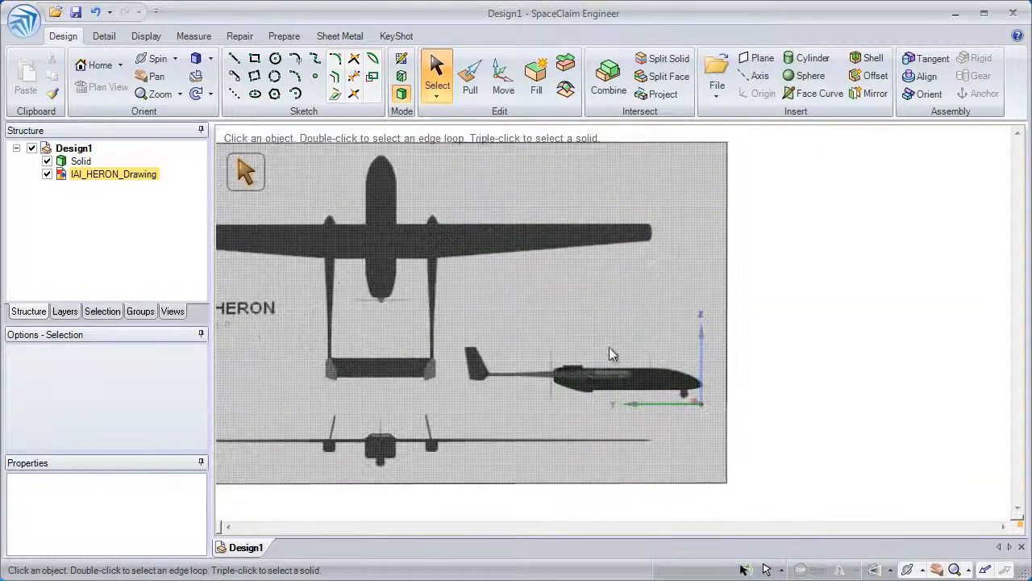
{"action": "left_click", "coordinate": [502, 74]}
{"action": "left_click", "coordinate": [503, 306]}
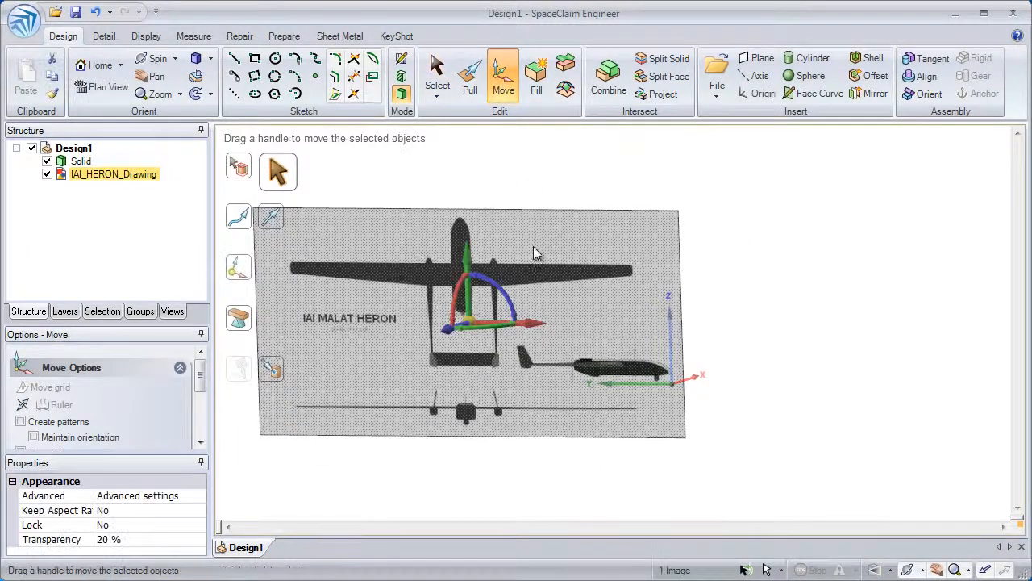
{"action": "mouse_move", "coordinate": [542, 257]}
{"action": "left_mouse_down"}
{"action": "mouse_move", "coordinate": [635, 251]}
{"action": "mouse_move", "coordinate": [622, 255]}
{"action": "left_mouse_up"}
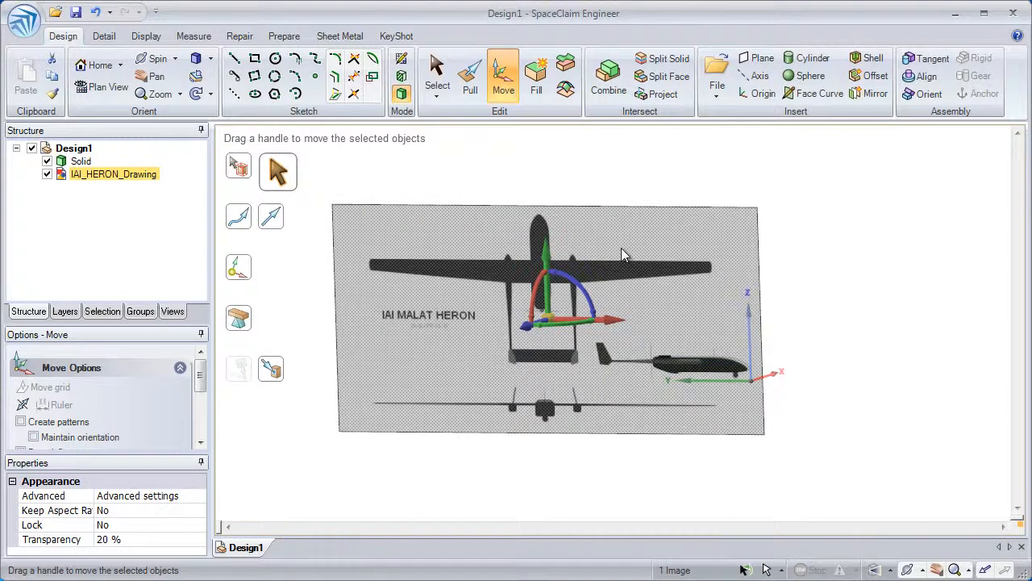
{"action": "middle_click_drag", "start_coordinate": [627, 266], "coordinate": [611, 266]}
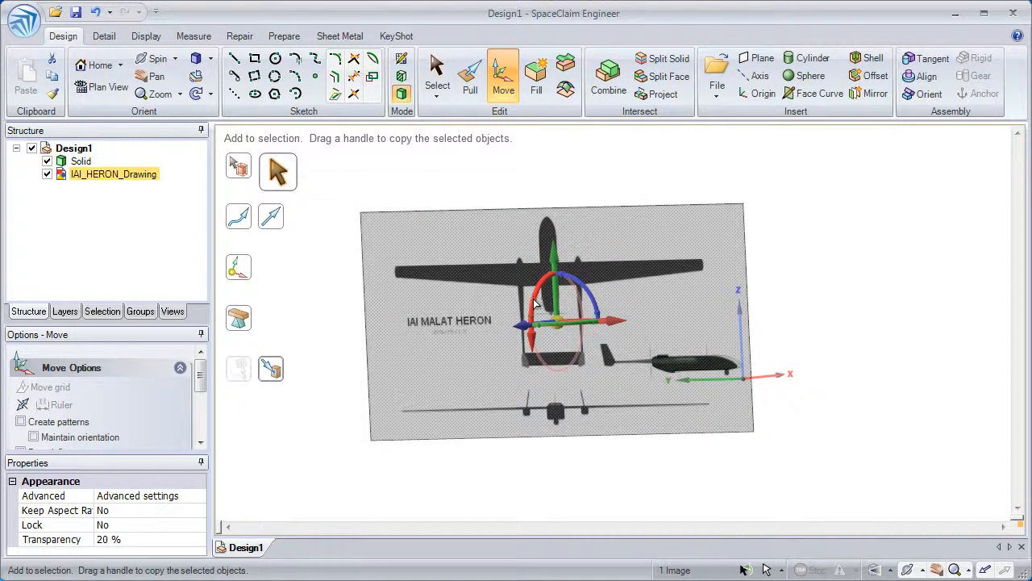
{"action": "left_click_drag", "start_coordinate": [535, 301], "coordinate": [573, 260], "text": "ctrl"}
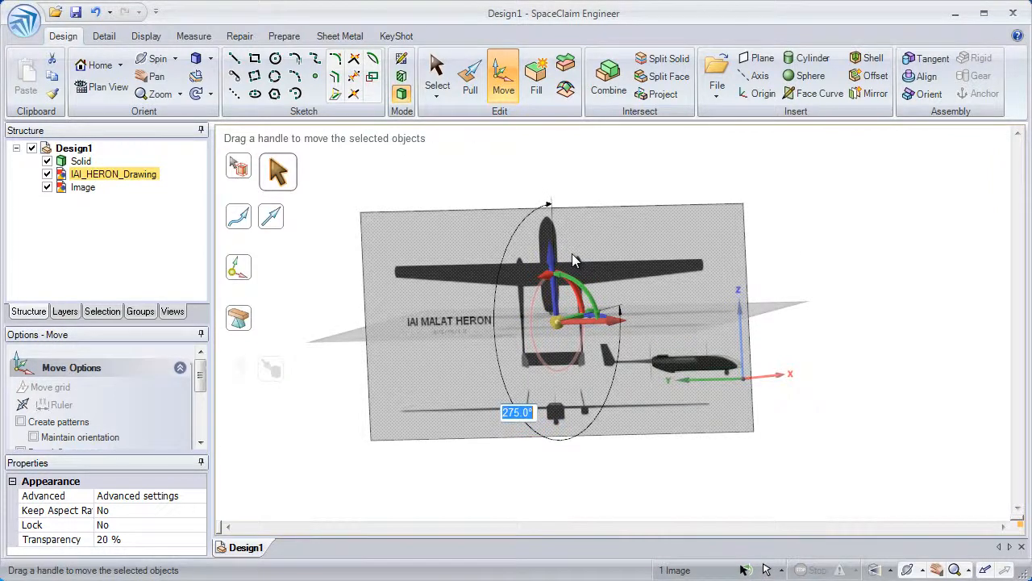
{"action": "type", "text": "270"}
{"action": "key", "text": "Return"}
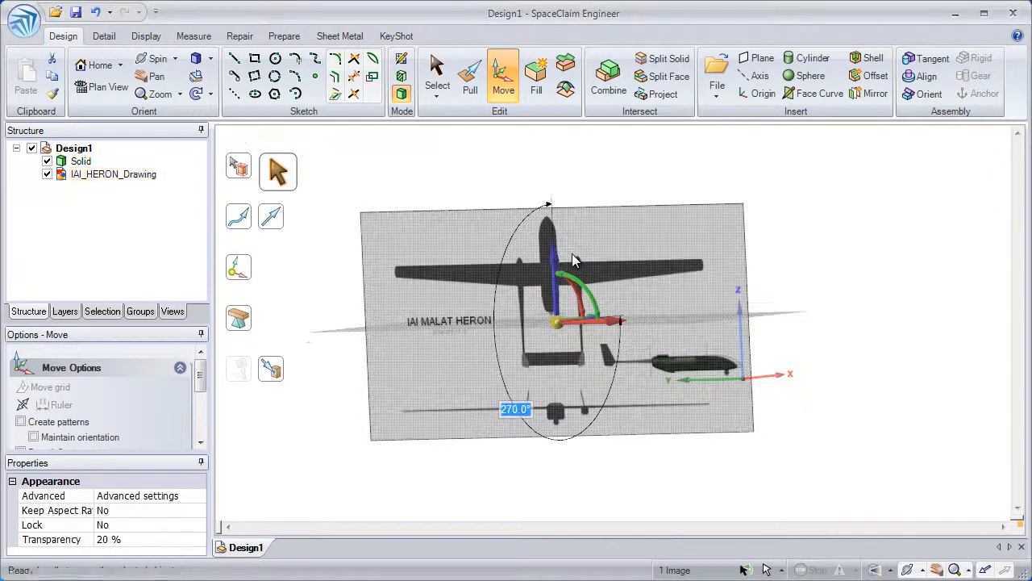
Rotate the copied image 270° about the vertical axis within its horizontal plane
{"action": "middle_click_drag", "start_coordinate": [572, 253], "coordinate": [563, 327]}
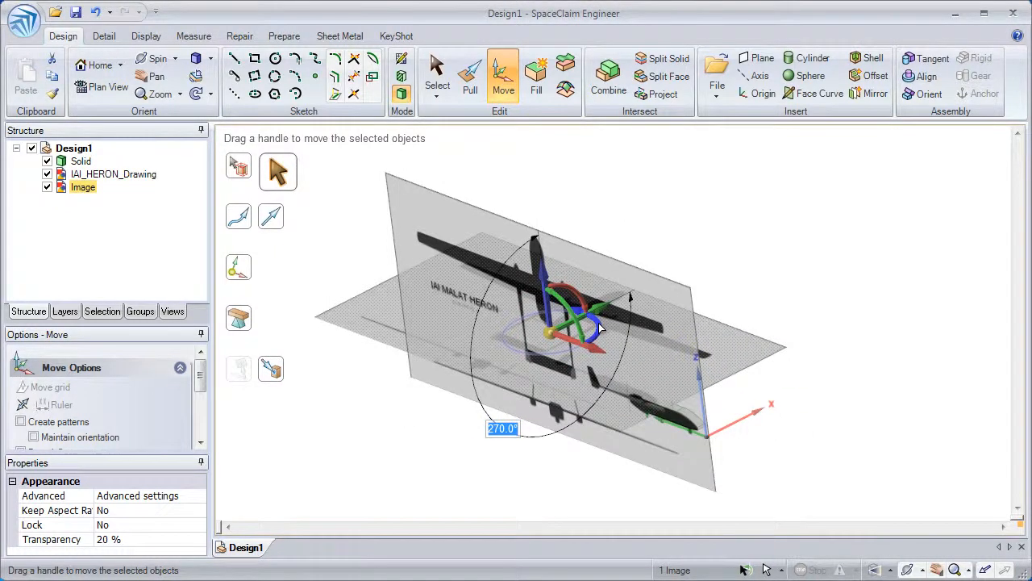
{"action": "left_click_drag", "start_coordinate": [598, 323], "coordinate": [585, 372]}
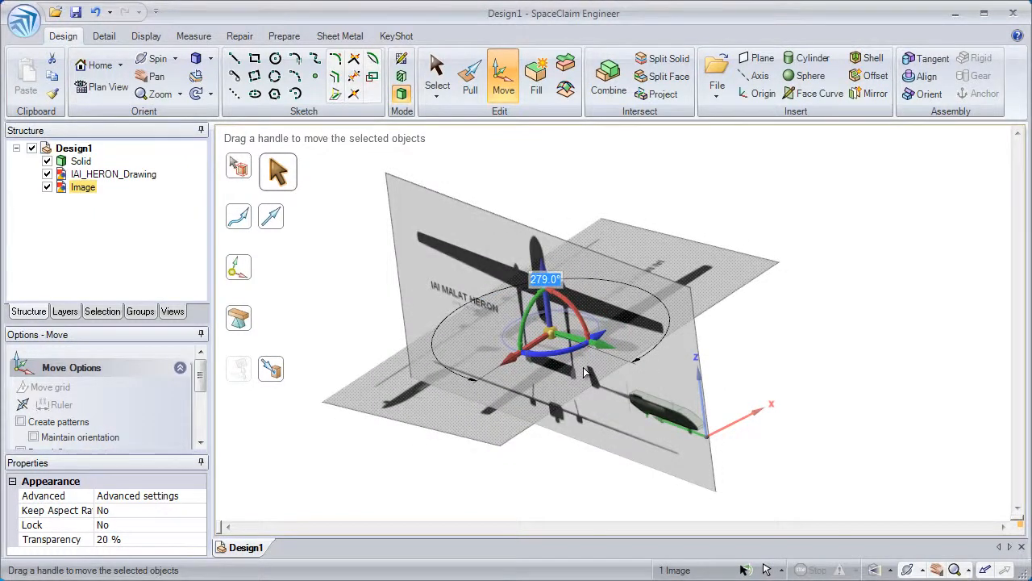
{"action": "key", "text": "space"}
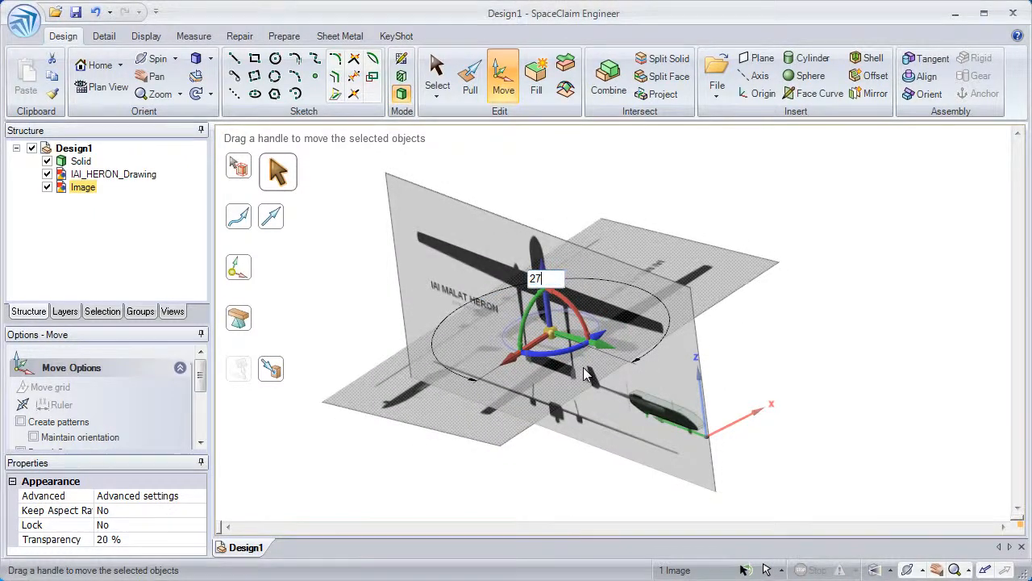
{"action": "key", "text": "Return"}
Translate the copied image vertically up to the fuselage solid's flat underside face and finish the move
{"action": "middle_click_drag", "start_coordinate": [586, 373], "coordinate": [556, 290]}
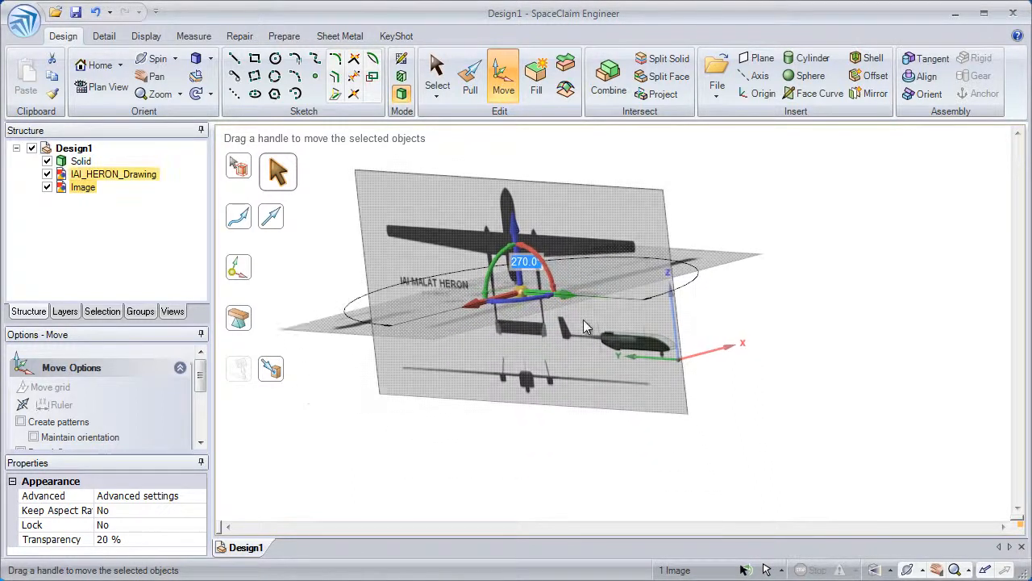
{"action": "left_click", "coordinate": [516, 231]}
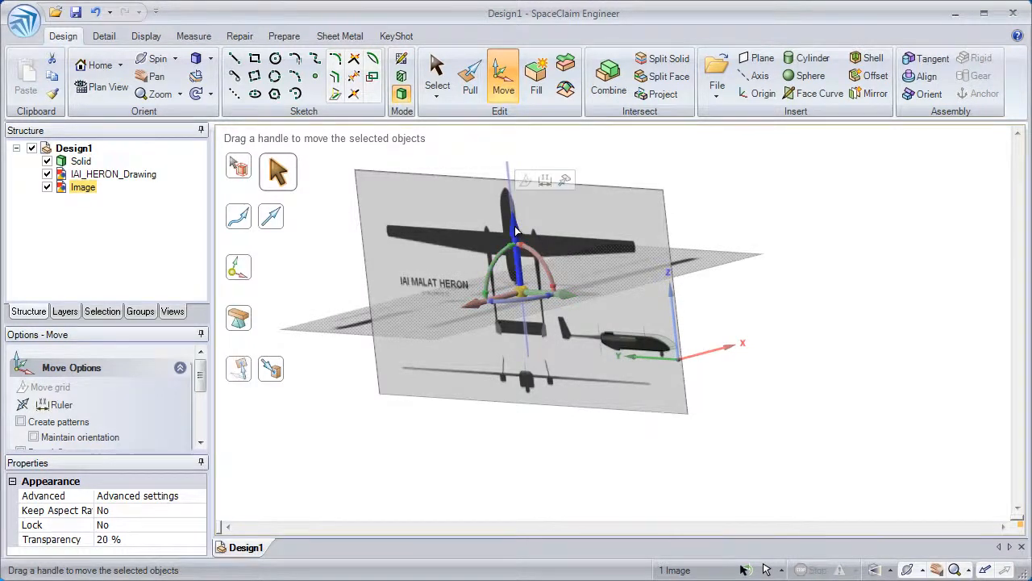
{"action": "left_click", "coordinate": [564, 183]}
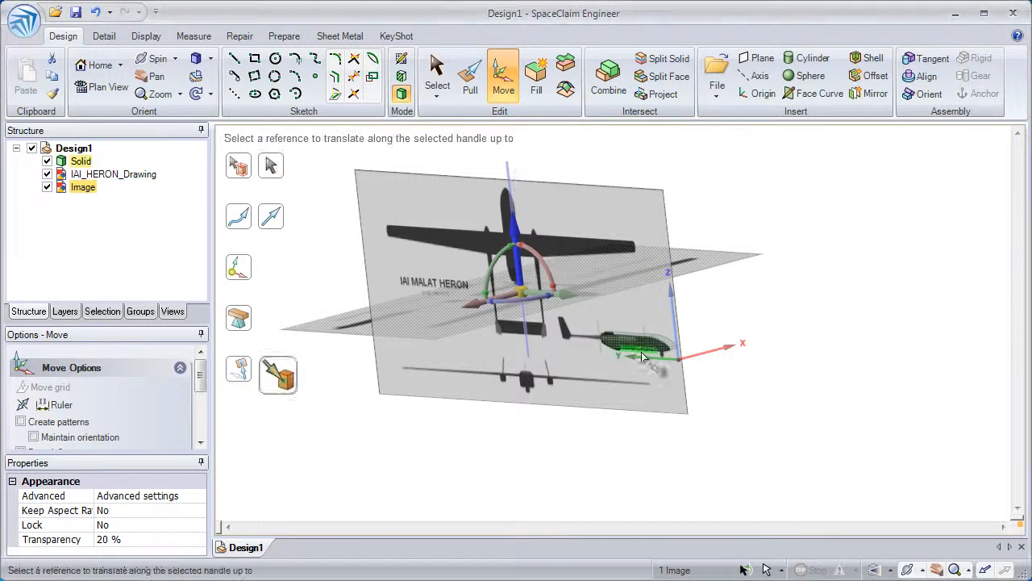
{"action": "scroll", "coordinate": [636, 385], "scroll_direction": "up", "scroll_amount": 5}
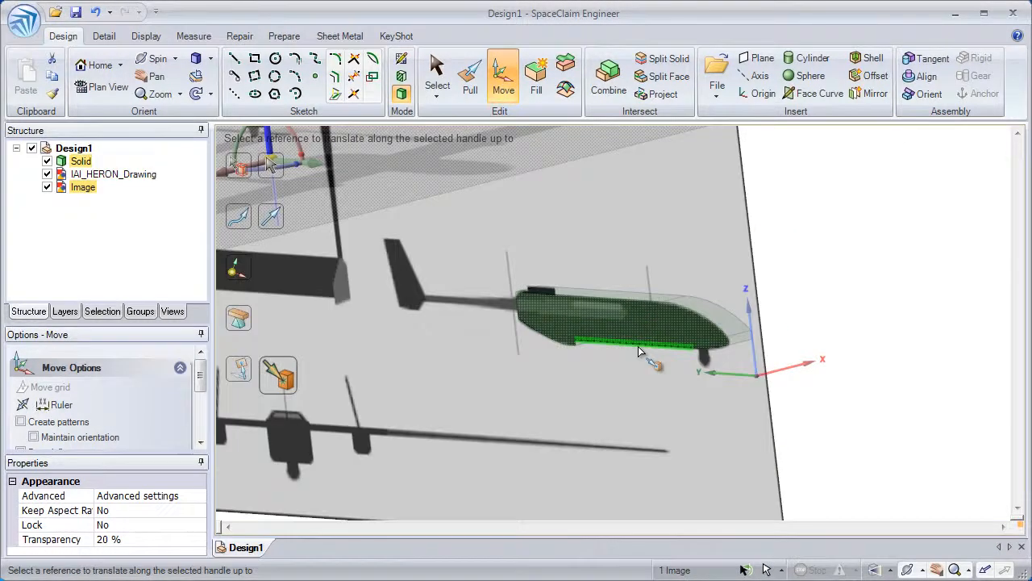
{"action": "left_click", "coordinate": [638, 346]}
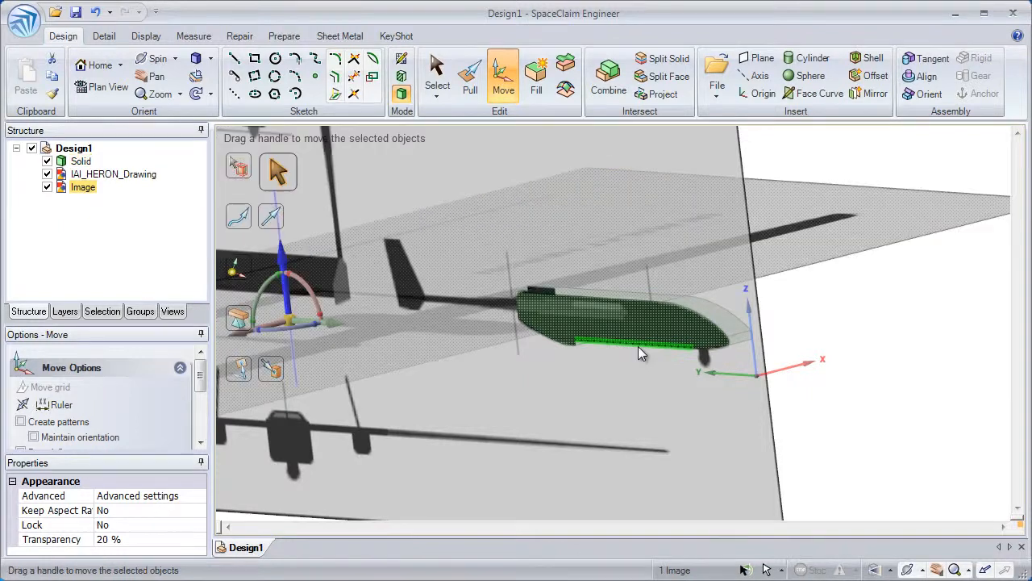
{"action": "middle_click_drag", "start_coordinate": [633, 363], "coordinate": [532, 242]}
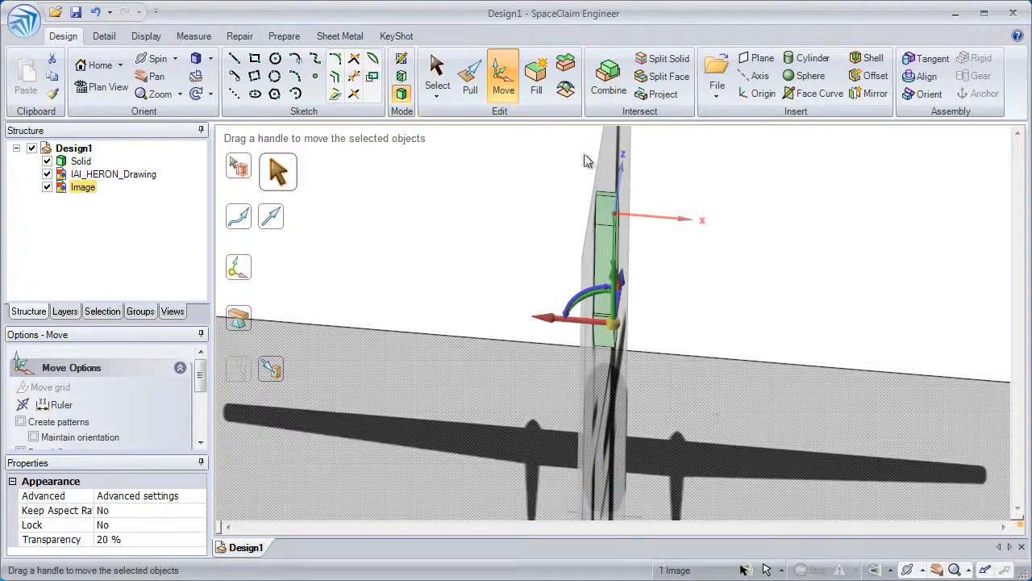
{"action": "left_click", "coordinate": [436, 74]}
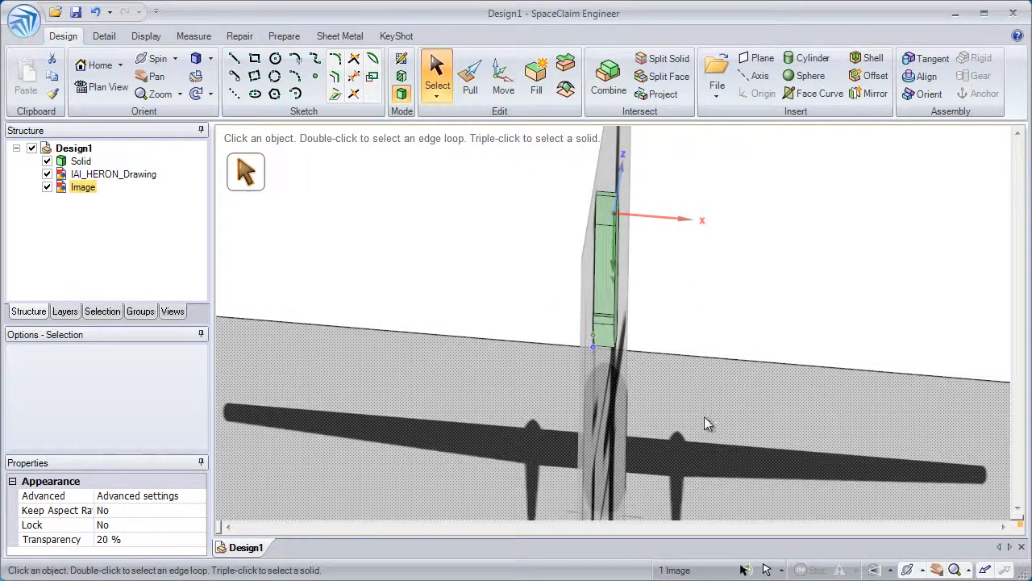
Hide the original Heron drawing and, in section mode, move the copied image until its plan-view nose and centreline match the fuselage solid
{"action": "middle_click_drag", "start_coordinate": [694, 273], "coordinate": [653, 221], "text": "shift"}
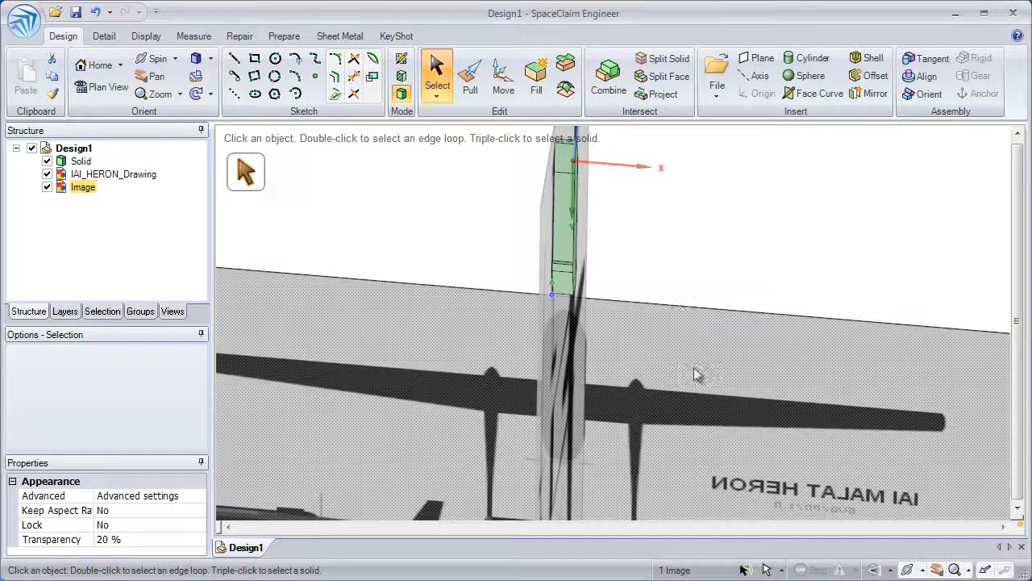
{"action": "left_click", "coordinate": [108, 88]}
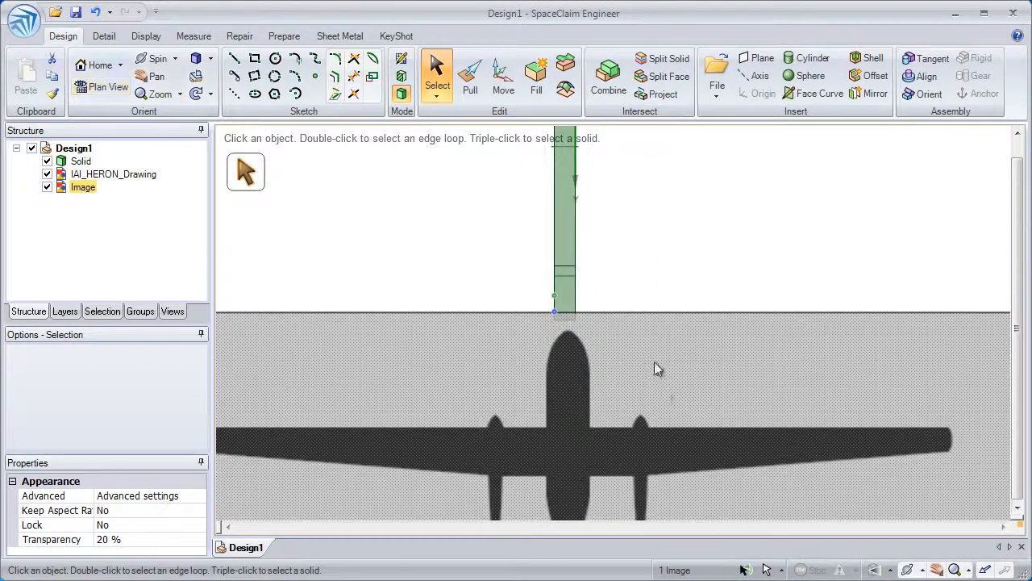
{"action": "middle_click_drag", "start_coordinate": [664, 251], "coordinate": [666, 296], "text": "shift"}
{"action": "middle_click_drag", "start_coordinate": [678, 369], "coordinate": [728, 366], "text": "shift"}
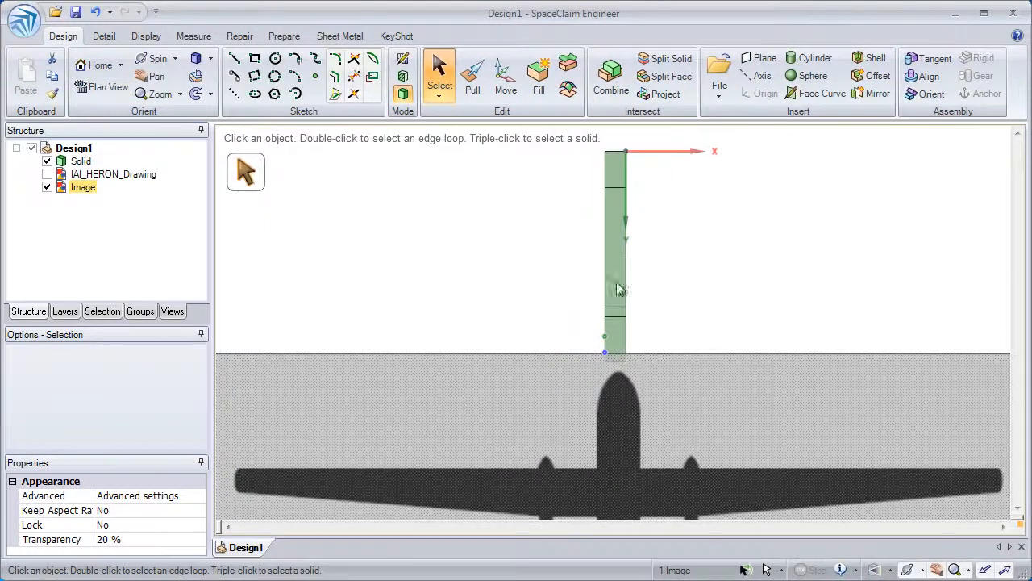
{"action": "left_click", "coordinate": [404, 76]}
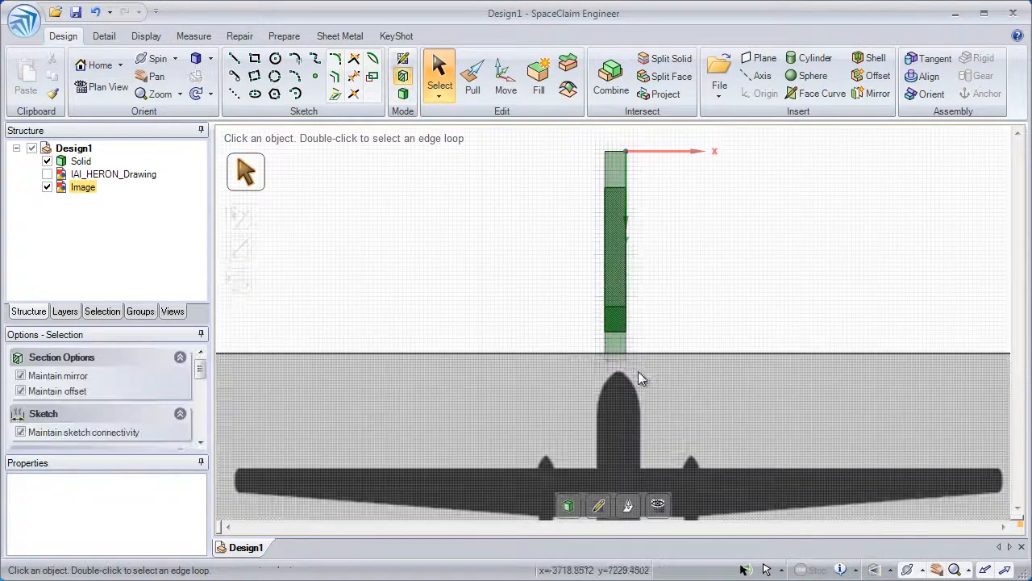
{"action": "mouse_move", "coordinate": [732, 433]}
{"action": "left_mouse_down"}
{"action": "mouse_move", "coordinate": [731, 311]}
{"action": "mouse_move", "coordinate": [748, 219]}
{"action": "mouse_move", "coordinate": [740, 210]}
{"action": "left_mouse_up"}
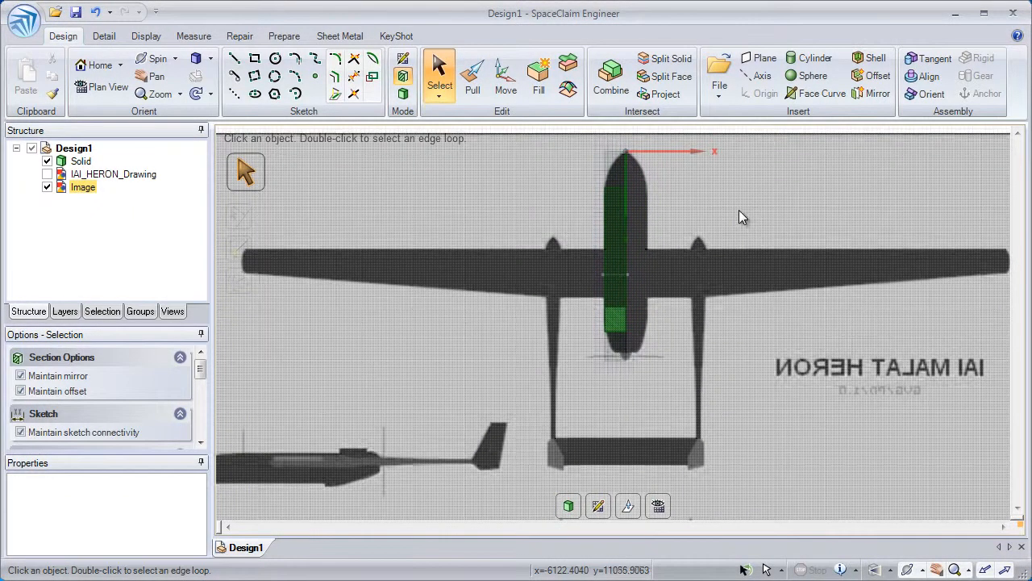
Sketch a tangent arc of about 3735 mm diameter and 50° from the fuselage's outer side edge past the nose tip, following the plan-view outline
{"action": "middle_click_drag", "start_coordinate": [700, 201], "coordinate": [678, 309], "text": "shift"}
{"action": "middle_click_drag", "start_coordinate": [668, 263], "coordinate": [679, 238], "text": "shift"}
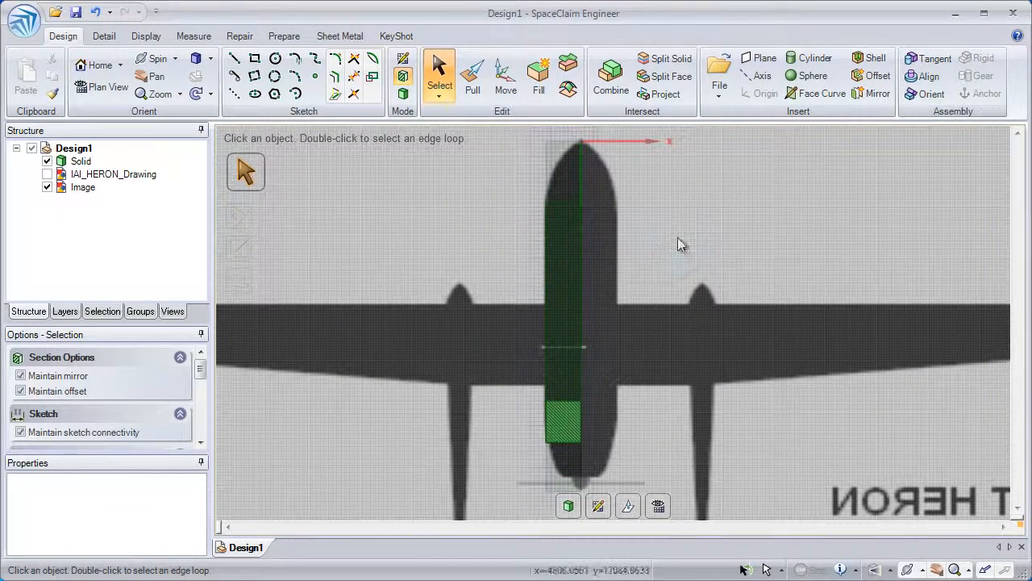
{"action": "left_click", "coordinate": [295, 58]}
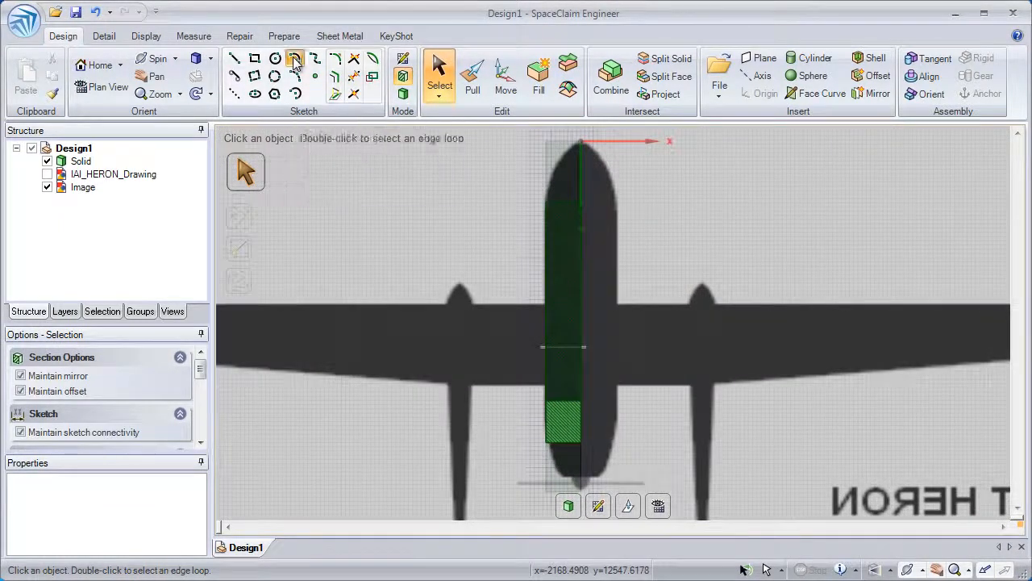
{"action": "left_click", "coordinate": [547, 227]}
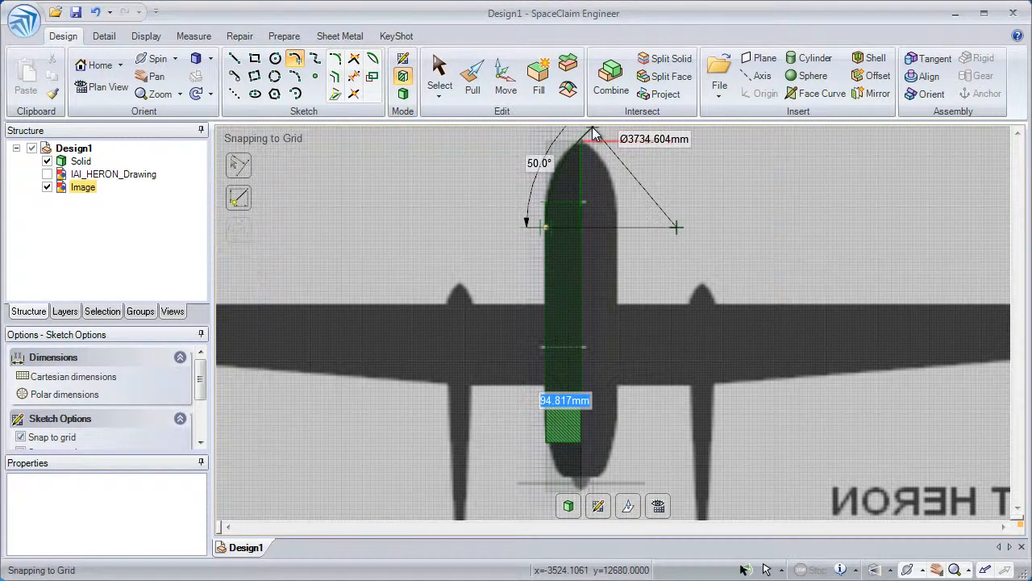
{"action": "left_click", "coordinate": [592, 128]}
Sketch a tangent arc of about 4752 mm diameter and 45° from the rear outer side edge past the tail, following the plan-view outline
{"action": "middle_click_drag", "start_coordinate": [612, 363], "coordinate": [610, 231], "text": "shift"}
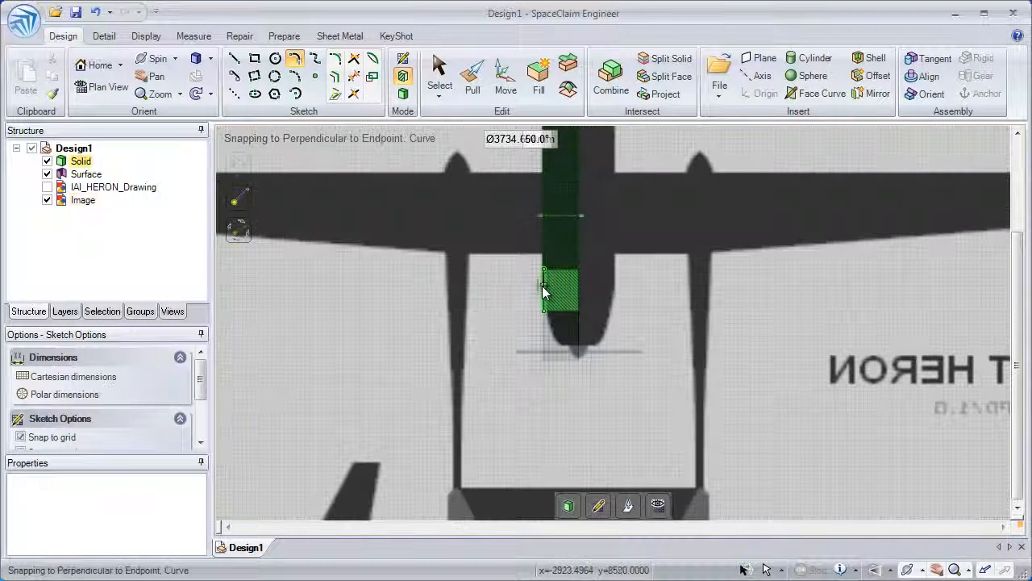
{"action": "left_click", "coordinate": [543, 286]}
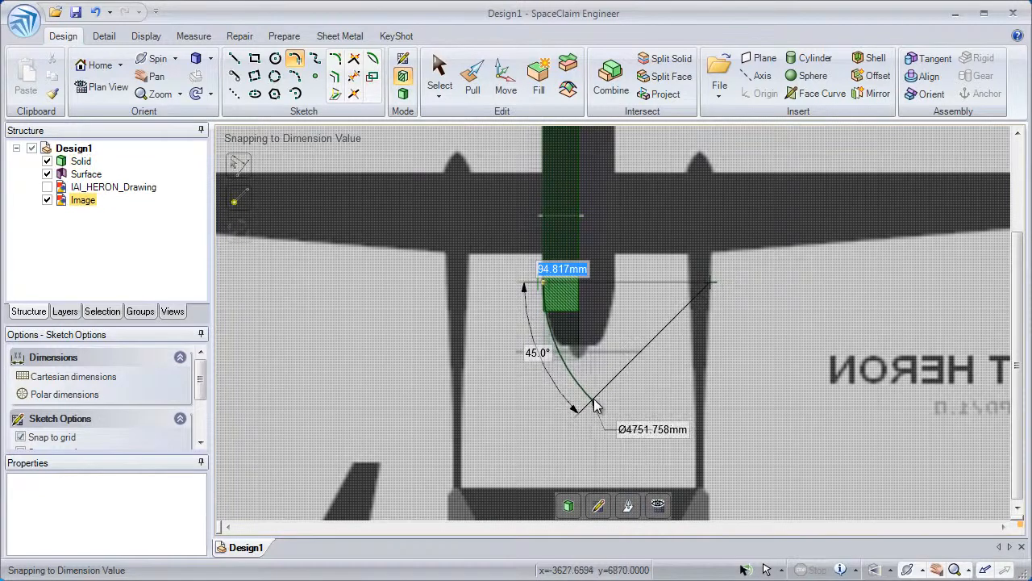
{"action": "left_click", "coordinate": [594, 402]}
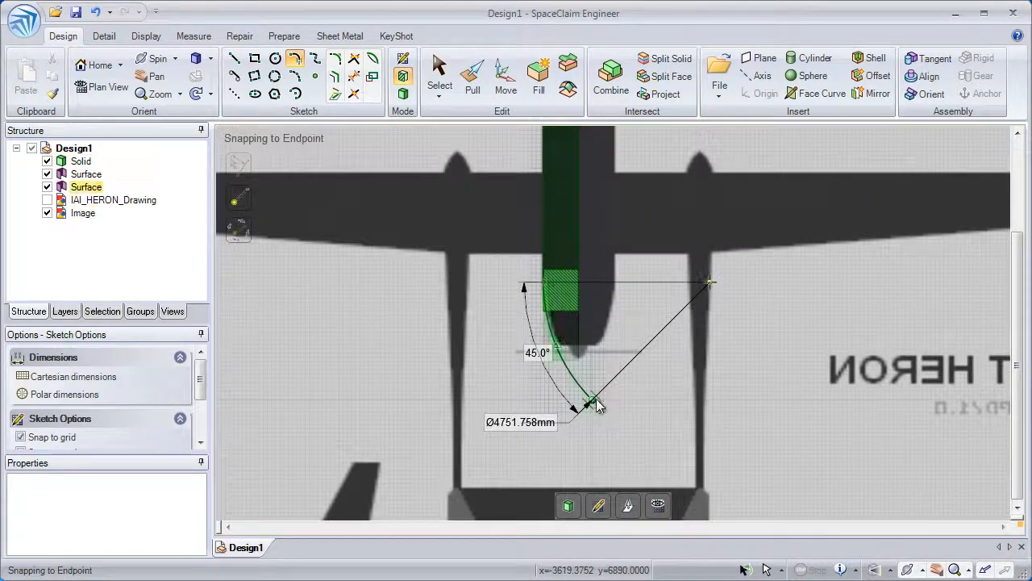
{"action": "middle_click_drag", "start_coordinate": [620, 387], "coordinate": [626, 310], "text": "ctrl"}
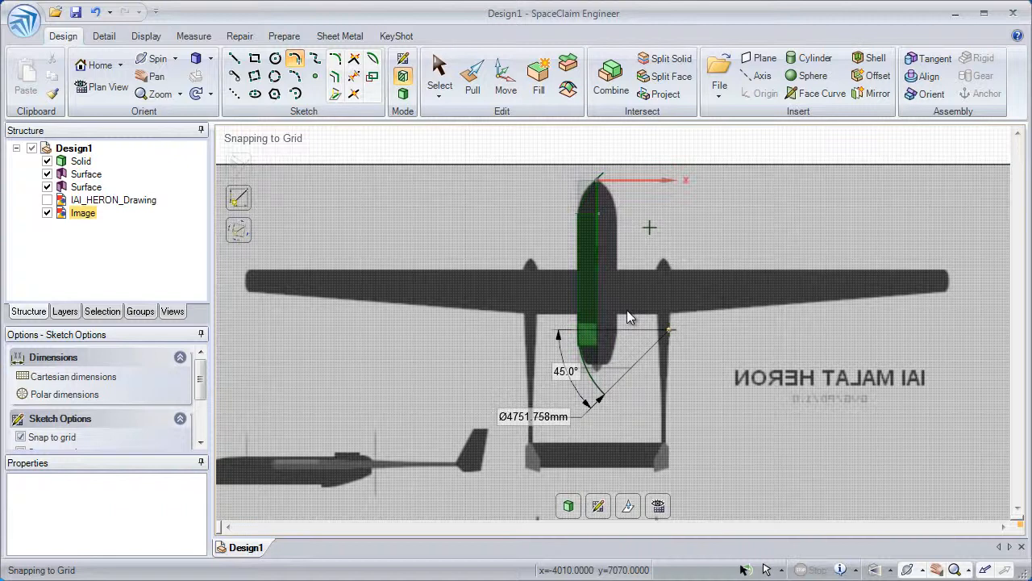
Return to 3D mode, hide the copied drawing image and leave the tangent arc tool
{"action": "left_click", "coordinate": [404, 95]}
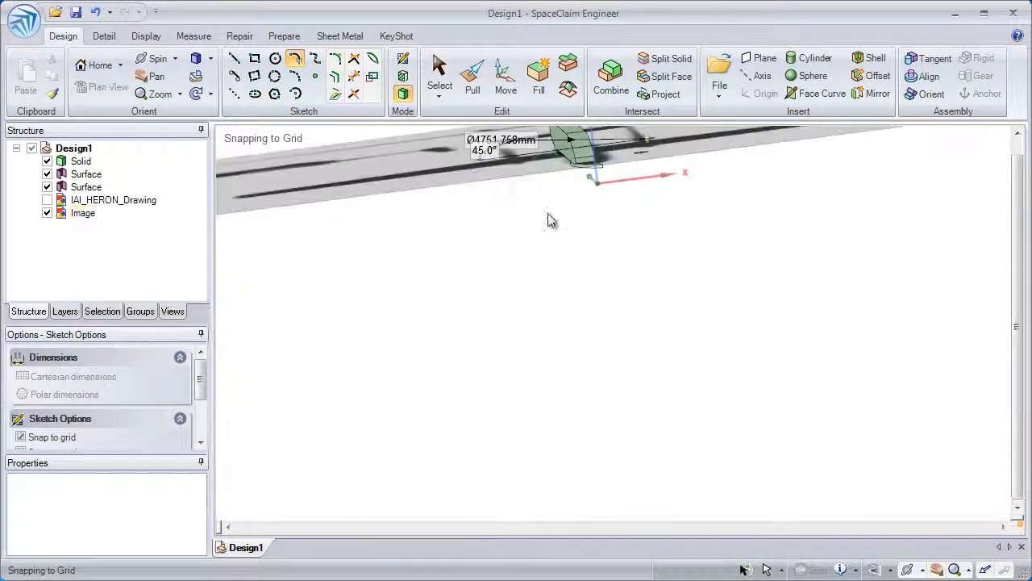
{"action": "left_click", "coordinate": [46, 213]}
{"action": "scroll", "coordinate": [666, 293], "scroll_direction": "up", "scroll_amount": 5}
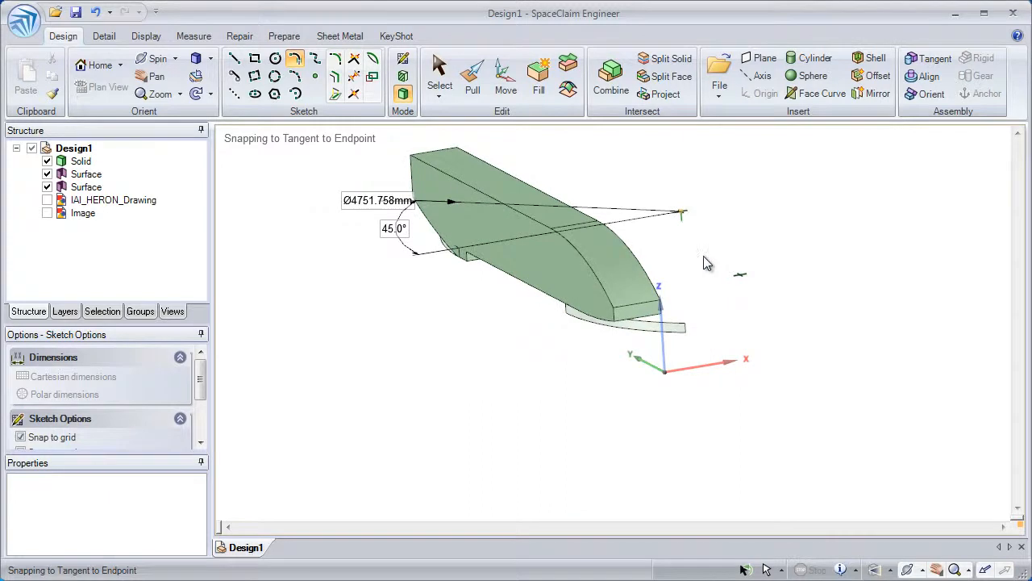
{"action": "middle_click_drag", "start_coordinate": [648, 244], "coordinate": [664, 241]}
{"action": "key", "text": "Escape"}
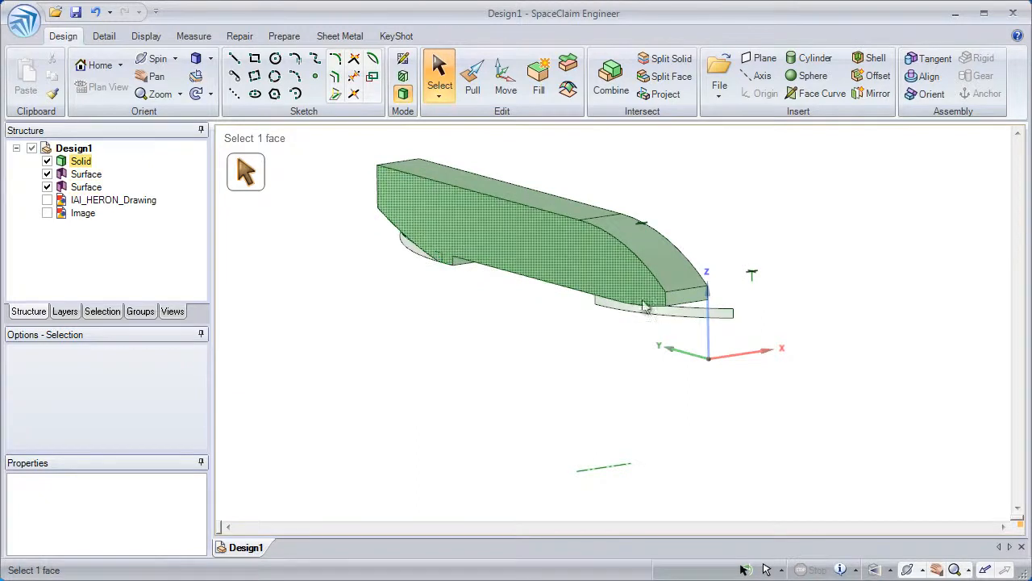
Pull the upper edge of the nose arc surface upward about 1347 mm, past the top of the fuselage solid
{"action": "left_click", "coordinate": [473, 80]}
{"action": "scroll", "coordinate": [728, 315], "scroll_direction": "up", "scroll_amount": 3}
{"action": "left_click", "coordinate": [728, 341]}
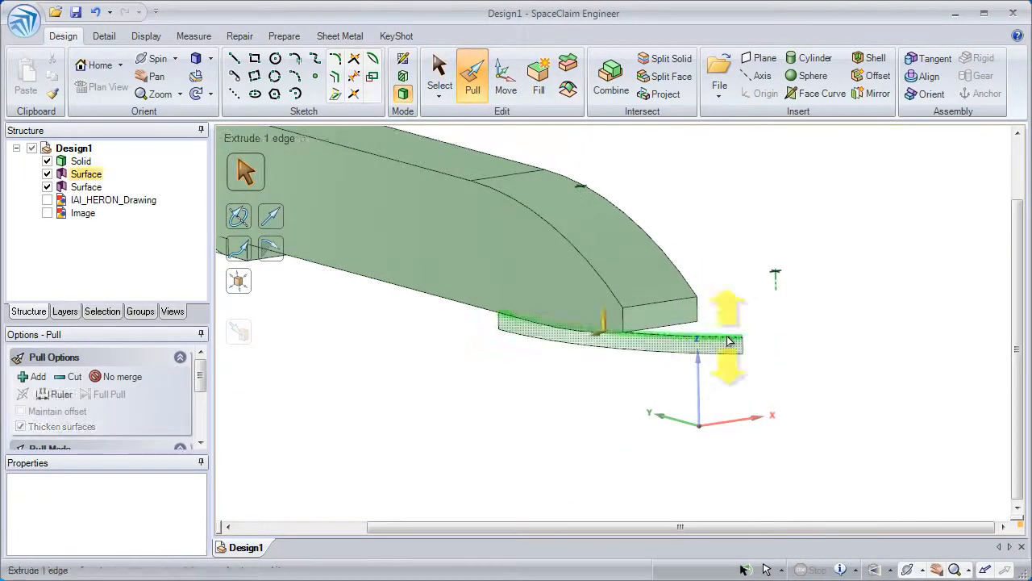
{"action": "left_click_drag", "start_coordinate": [807, 474], "coordinate": [818, 237]}
Pull the upper edge of the tail arc surface upward about 1207 mm, past the top of the fuselage solid
{"action": "middle_click_drag", "start_coordinate": [830, 246], "coordinate": [1031, 342], "text": "shift"}
{"action": "scroll", "coordinate": [376, 330], "scroll_direction": "up", "scroll_amount": 5}
{"action": "left_click", "coordinate": [362, 305]}
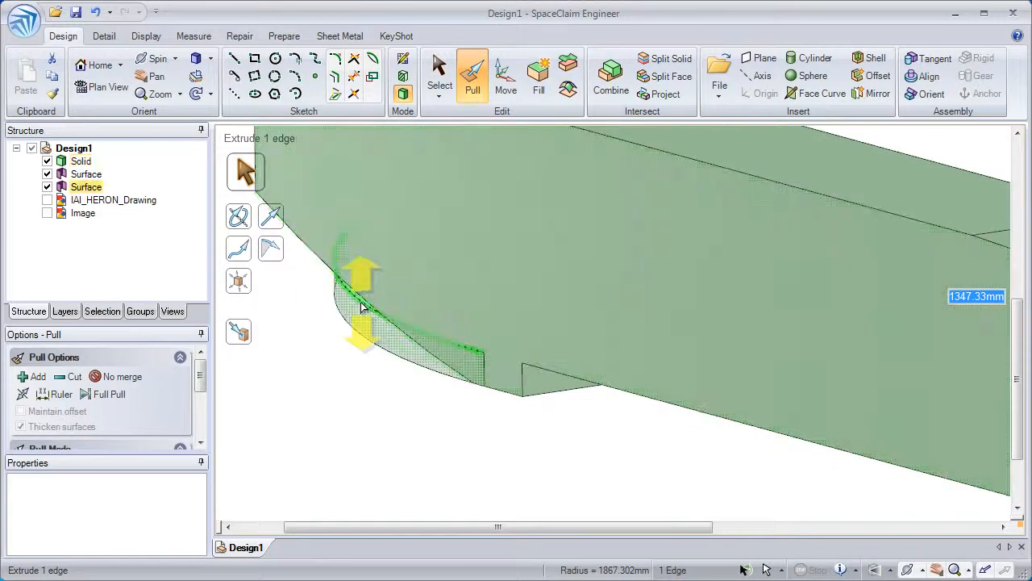
{"action": "left_click", "coordinate": [361, 305]}
{"action": "middle_click_drag", "start_coordinate": [413, 409], "coordinate": [447, 315], "text": "ctrl"}
{"action": "left_click_drag", "start_coordinate": [495, 425], "coordinate": [530, 238]}
Combine the fuselage solid with the tail surface as cutter, with Keep cutter off, and remove the outer rear corner region
{"action": "middle_click_drag", "start_coordinate": [530, 237], "coordinate": [544, 260]}
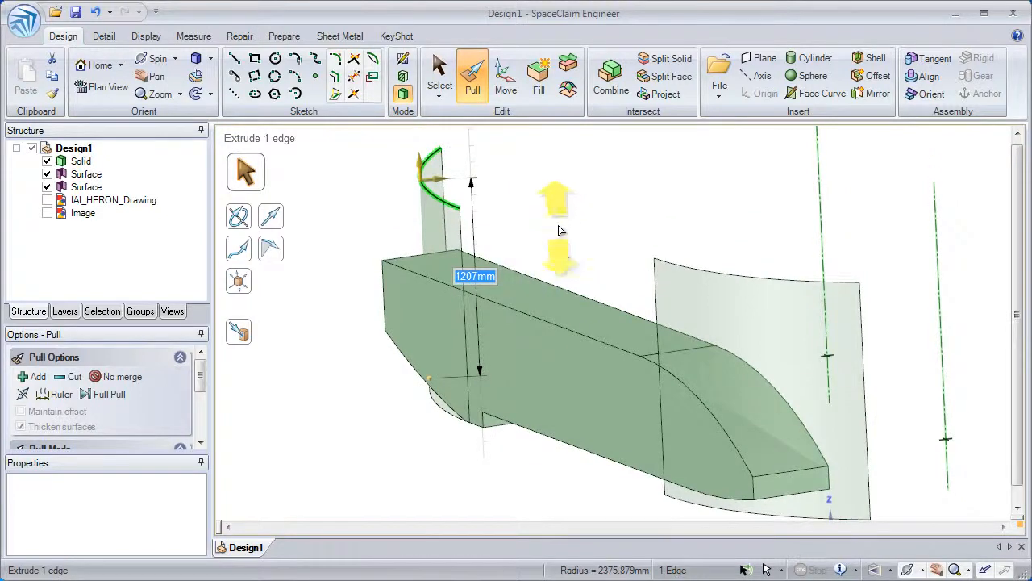
{"action": "scroll", "coordinate": [566, 221], "scroll_direction": "down", "scroll_amount": 1}
{"action": "middle_click_drag", "start_coordinate": [567, 218], "coordinate": [574, 187]}
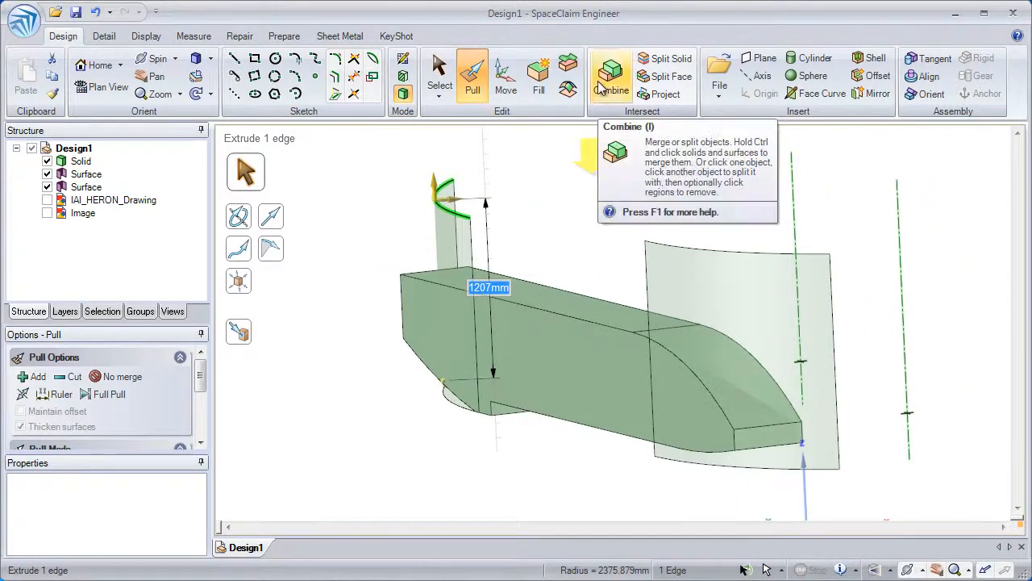
{"action": "left_click", "coordinate": [611, 80]}
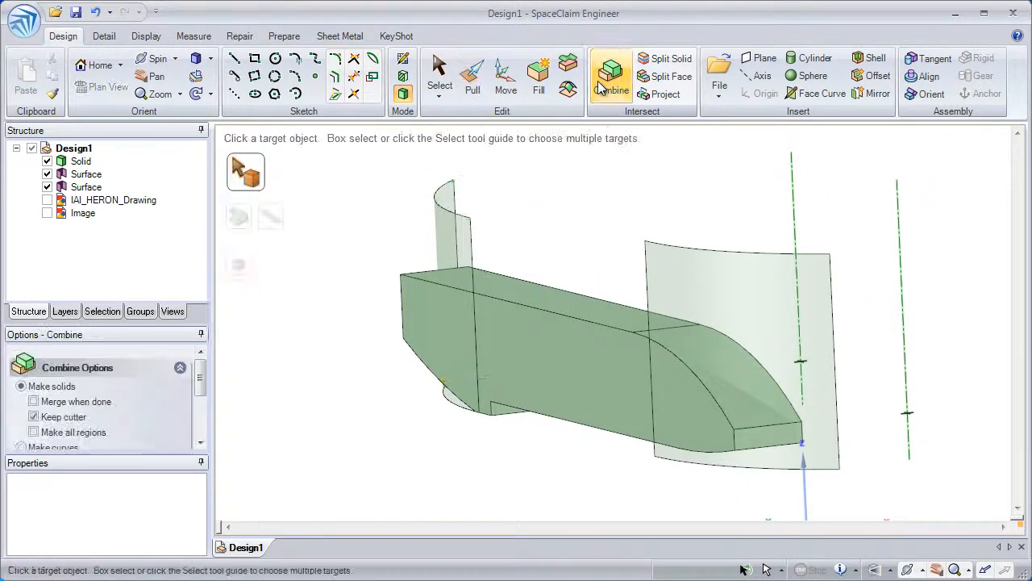
{"action": "left_click", "coordinate": [55, 425]}
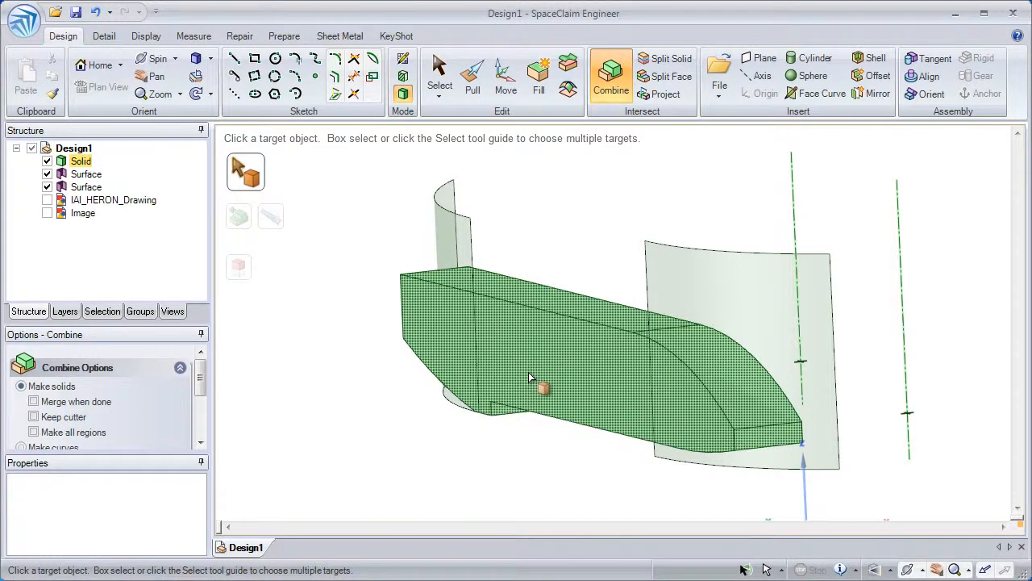
{"action": "left_click", "coordinate": [530, 376]}
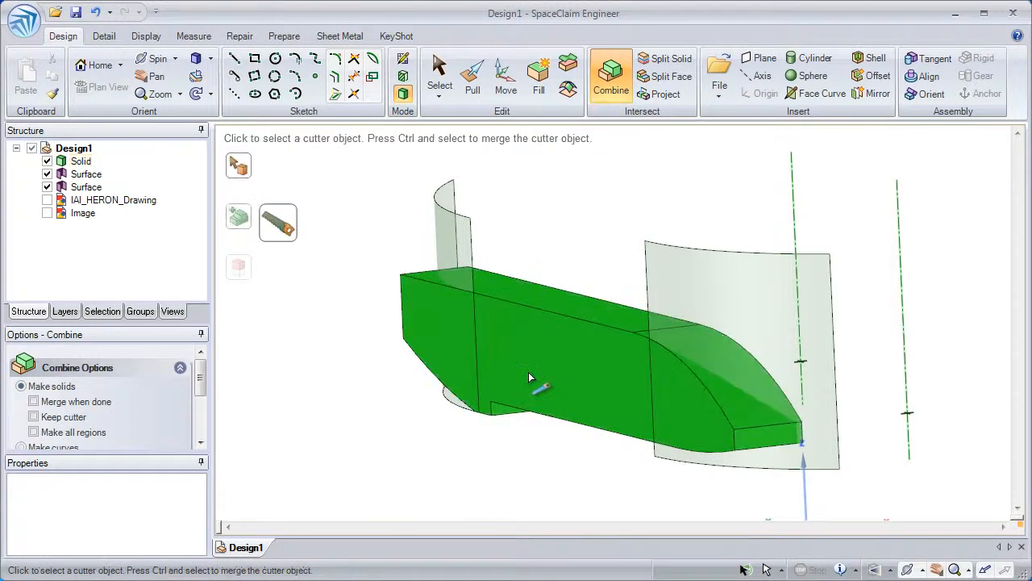
{"action": "left_click", "coordinate": [445, 225]}
{"action": "middle_click_drag", "start_coordinate": [444, 226], "coordinate": [446, 241]}
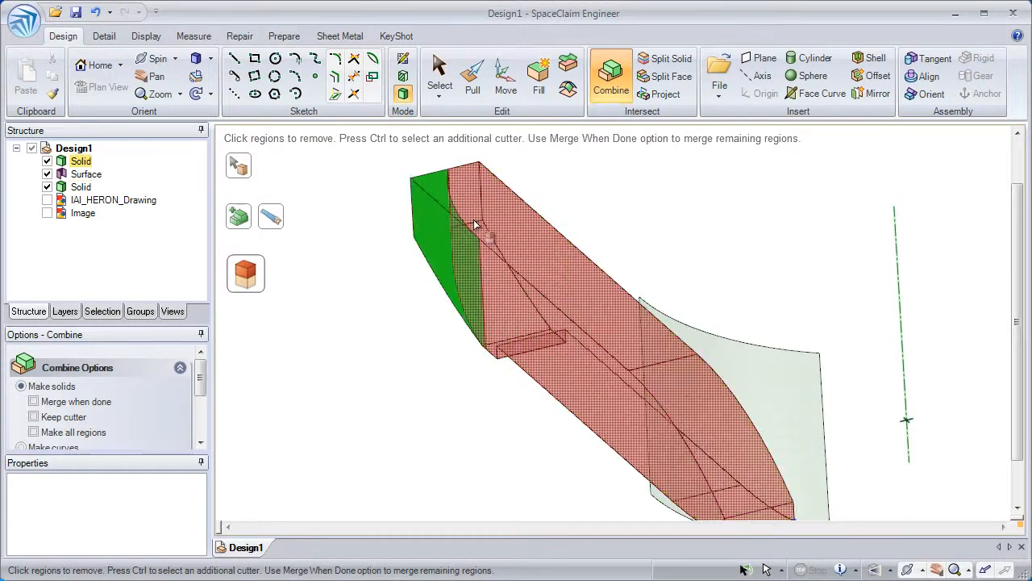
{"action": "left_click", "coordinate": [436, 226]}
Cut the fuselage solid with the nose surface, remove the outer front corner region and finish the Combine operation
{"action": "middle_click_drag", "start_coordinate": [438, 223], "coordinate": [422, 194]}
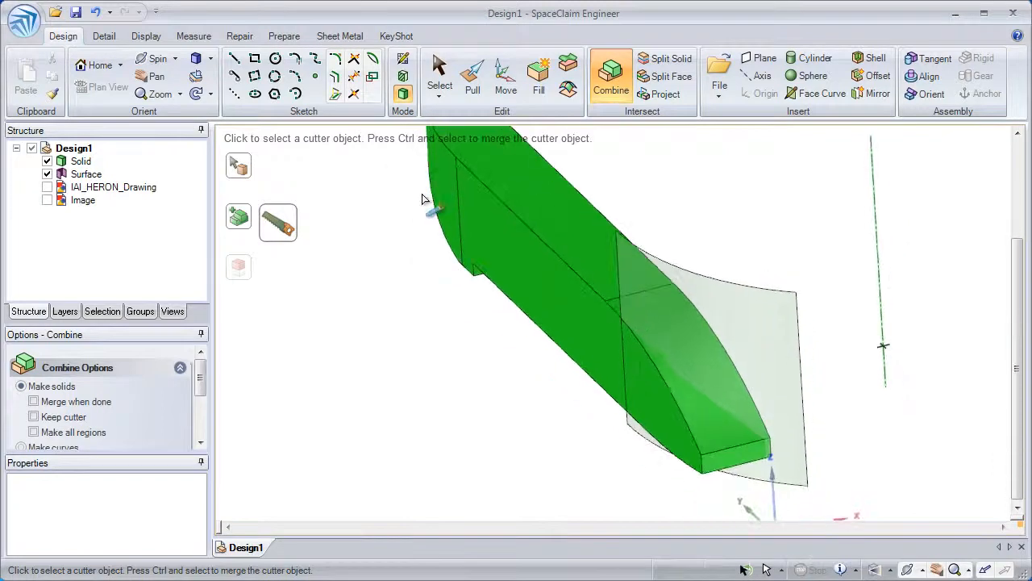
{"action": "left_click", "coordinate": [709, 337]}
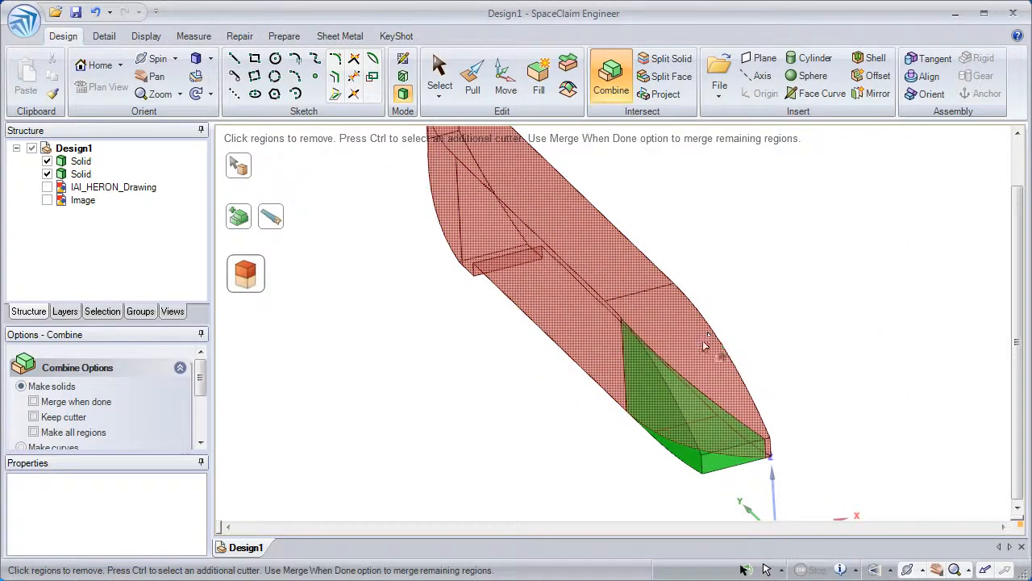
{"action": "left_click", "coordinate": [684, 422]}
{"action": "middle_click_drag", "start_coordinate": [693, 416], "coordinate": [634, 346]}
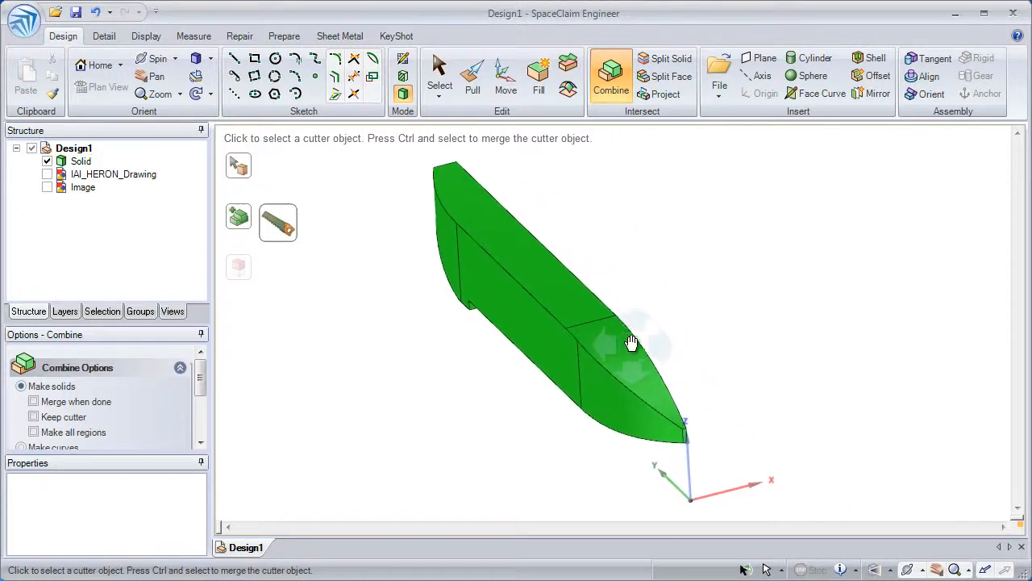
{"action": "left_click", "coordinate": [440, 75]}
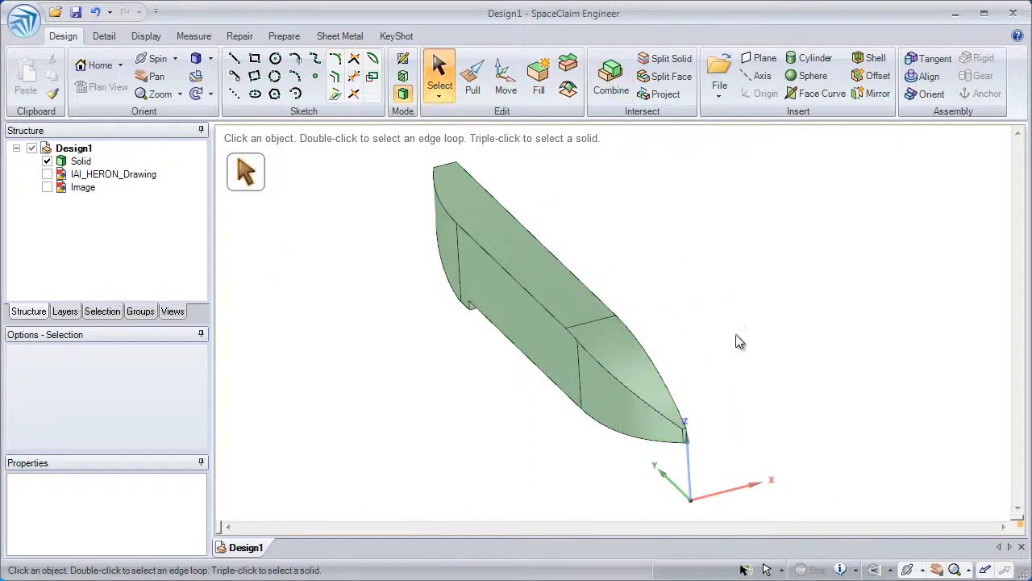
Mirror the half fuselage about its flat inner side face, with merging of mirrored objects and mirror relationships enabled
{"action": "middle_click_drag", "start_coordinate": [754, 356], "coordinate": [798, 293]}
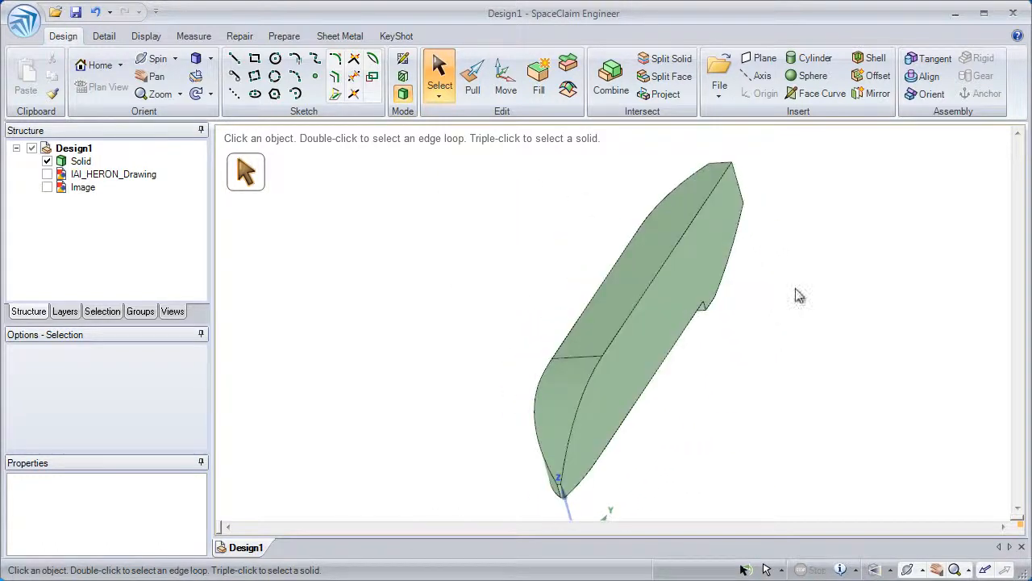
{"action": "left_click", "coordinate": [871, 96]}
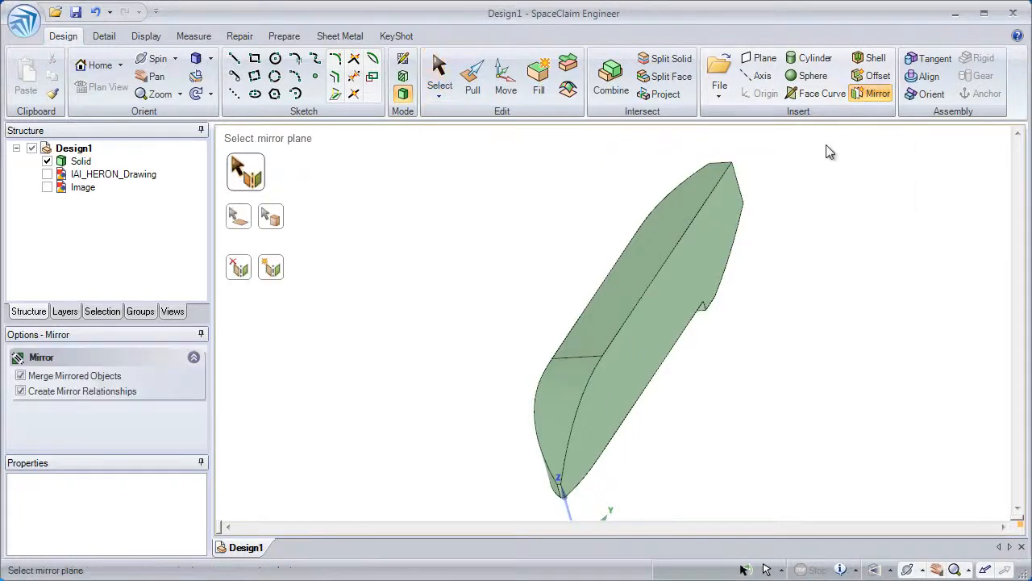
{"action": "left_click", "coordinate": [703, 248]}
{"action": "left_click", "coordinate": [655, 246]}
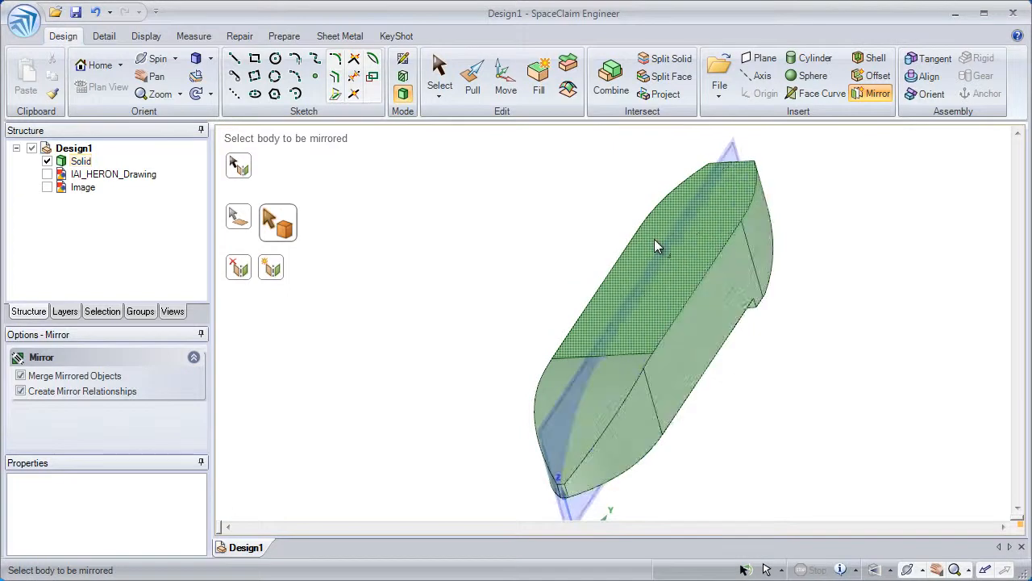
{"action": "left_click", "coordinate": [440, 78]}
Show the original Heron drawing image again and compare the full-width fuselage with its side and front views
{"action": "middle_click_drag", "start_coordinate": [457, 260], "coordinate": [472, 251]}
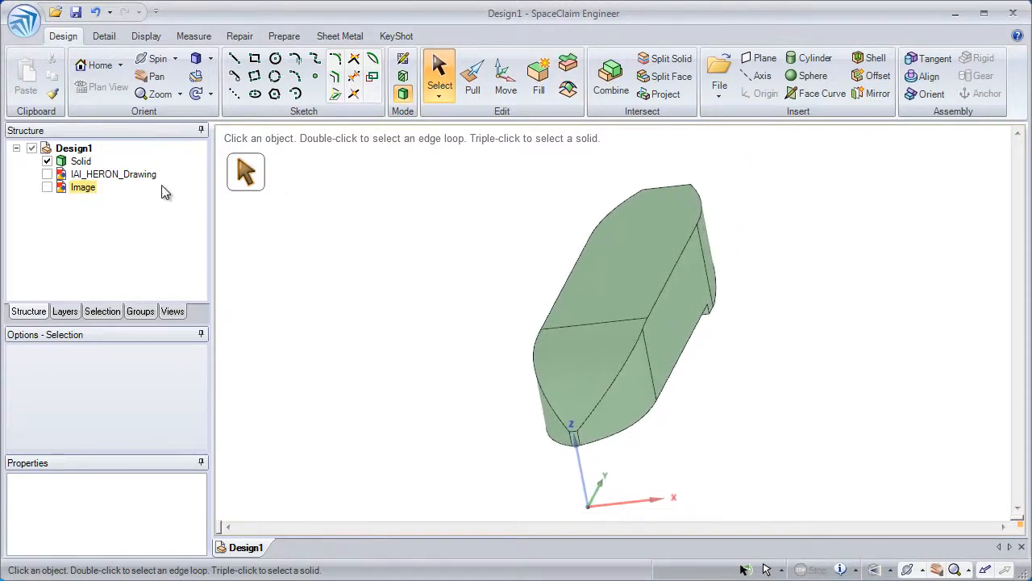
{"action": "left_click", "coordinate": [47, 175]}
{"action": "middle_click_drag", "start_coordinate": [263, 281], "coordinate": [261, 231], "text": "shift"}
{"action": "mouse_move", "coordinate": [484, 332]}
{"action": "middle_mouse_down"}
{"action": "mouse_move", "coordinate": [464, 302]}
{"action": "mouse_move", "coordinate": [557, 338]}
{"action": "mouse_move", "coordinate": [523, 333]}
{"action": "middle_mouse_up"}
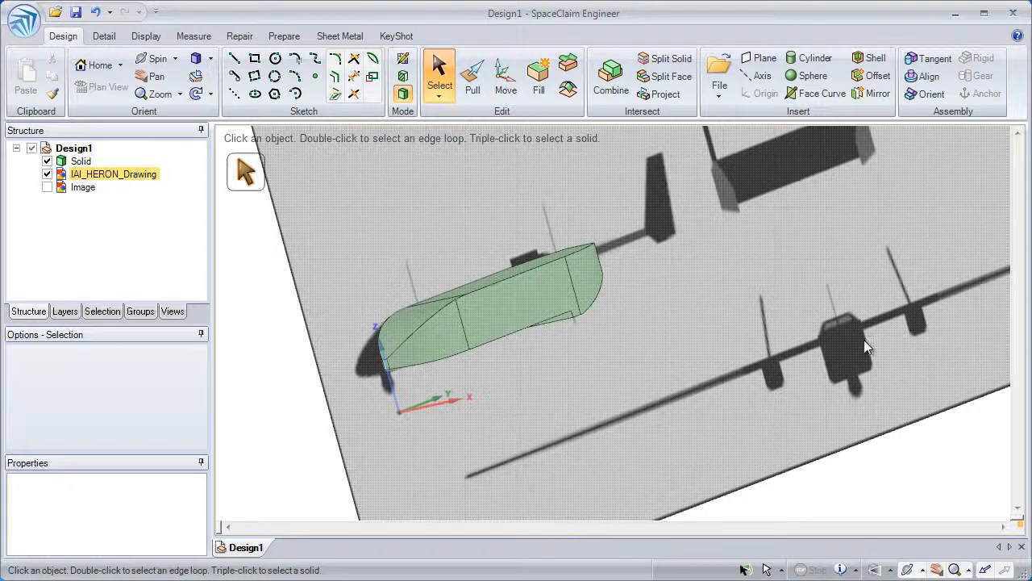
{"action": "middle_click_drag", "start_coordinate": [749, 309], "coordinate": [728, 296]}
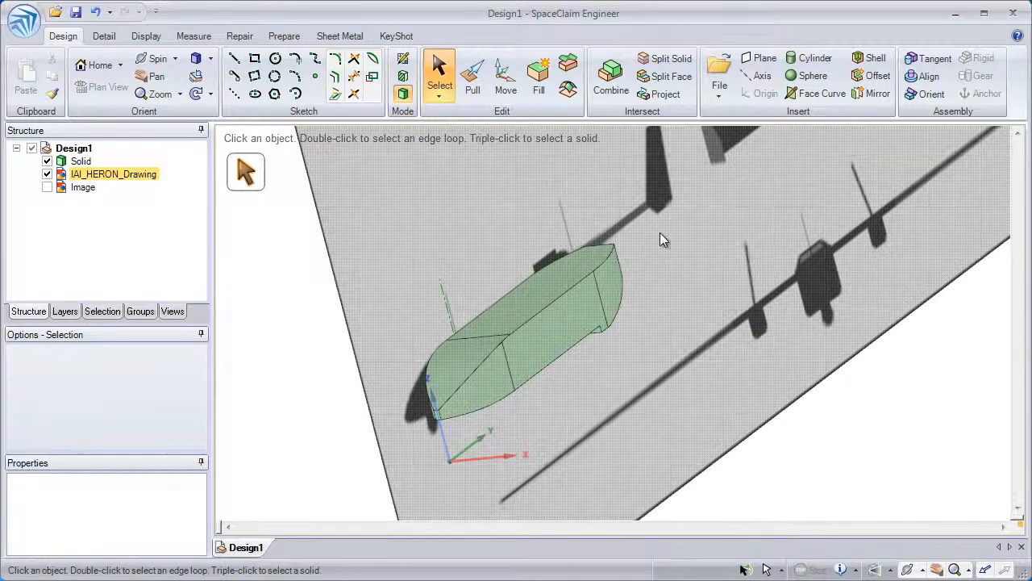
Replace the narrow flat front face at the fuselage's nose tip with a full round between its two neighbouring curved side faces
{"action": "left_click", "coordinate": [473, 78]}
{"action": "left_click", "coordinate": [449, 371]}
{"action": "scroll", "coordinate": [444, 436], "scroll_direction": "up", "scroll_amount": 3}
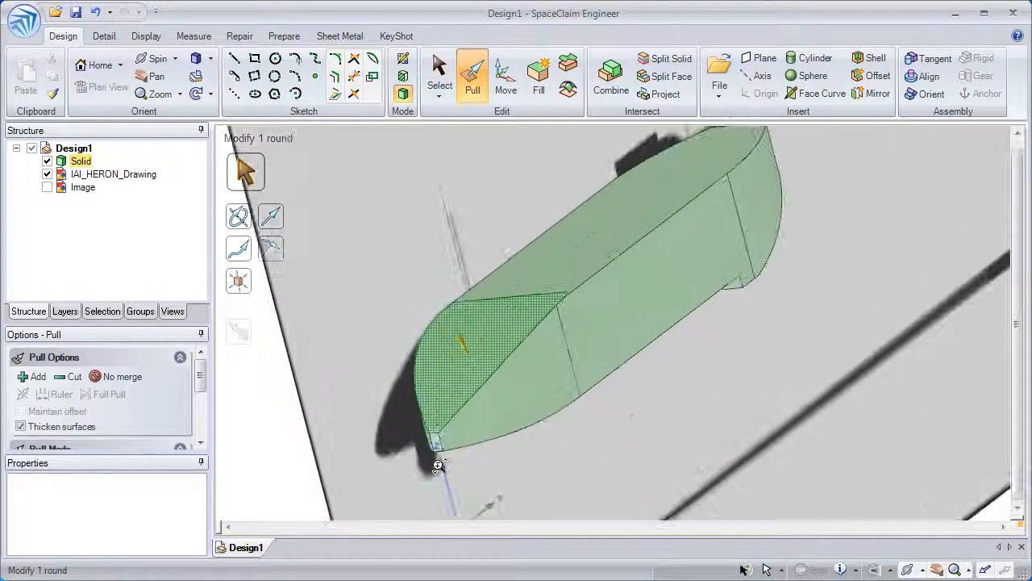
{"action": "scroll", "coordinate": [439, 446], "scroll_direction": "up", "scroll_amount": 3}
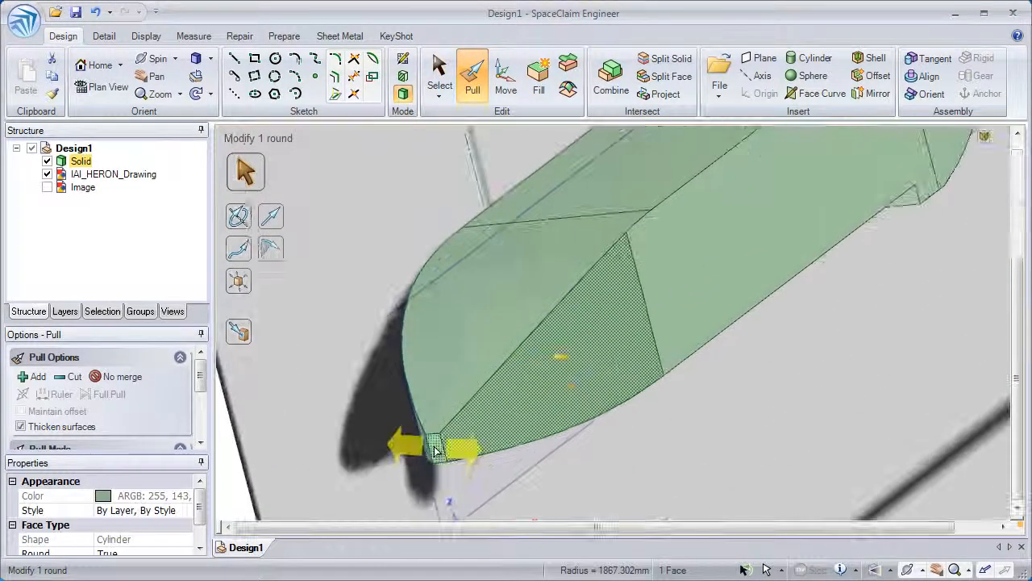
{"action": "left_click", "coordinate": [428, 449], "text": "ctrl"}
{"action": "left_click", "coordinate": [428, 393], "text": "ctrl"}
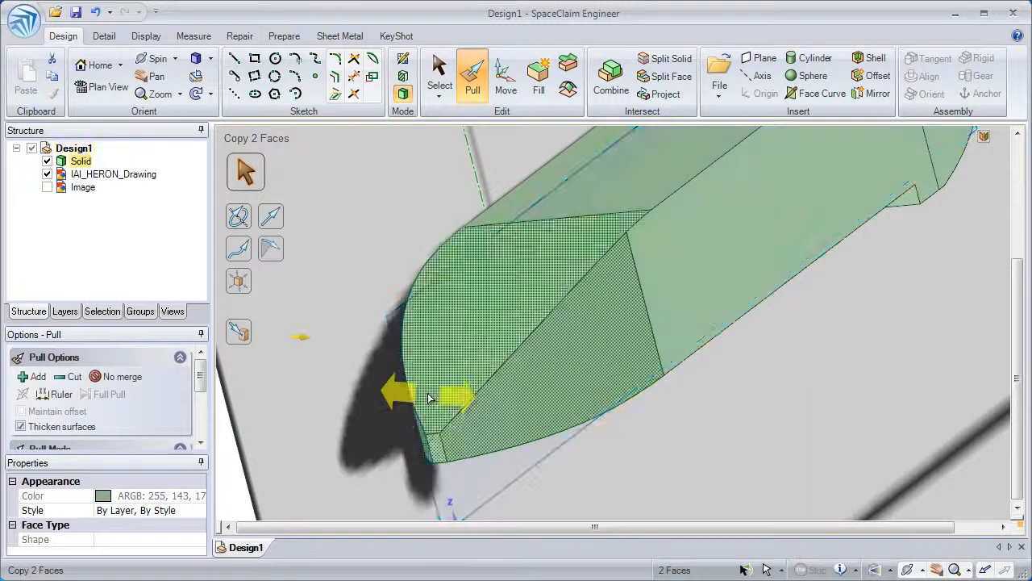
{"action": "mouse_move", "coordinate": [429, 398]}
{"action": "middle_mouse_down"}
{"action": "mouse_move", "coordinate": [454, 393]}
{"action": "mouse_move", "coordinate": [445, 390]}
{"action": "middle_mouse_up"}
{"action": "right_click", "coordinate": [569, 409]}
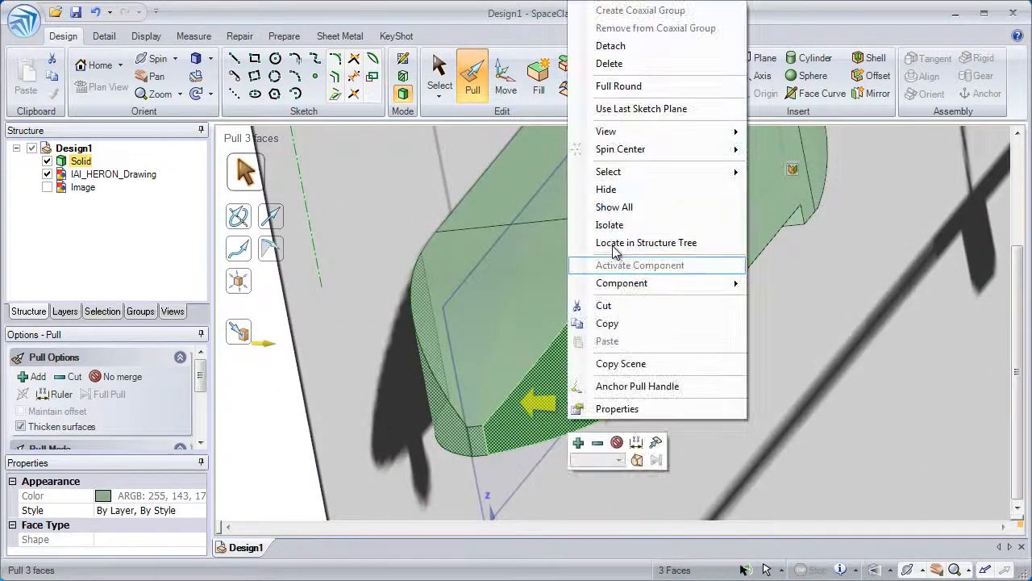
{"action": "left_click", "coordinate": [622, 92]}
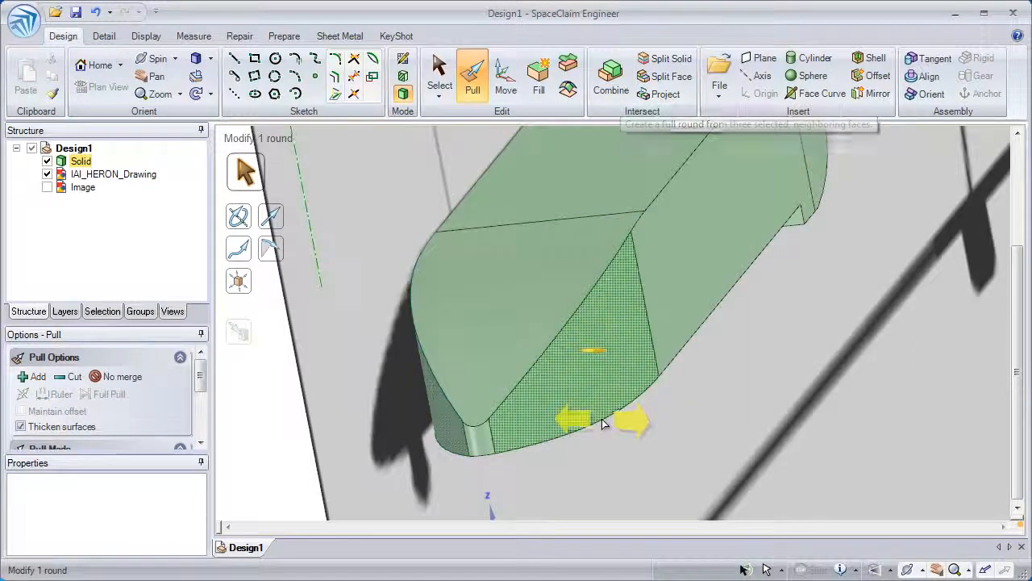
Round the chain of upper edges running along both sides and around the nose of the fuselage using Pull
{"action": "scroll", "coordinate": [604, 423], "scroll_direction": "down", "scroll_amount": 4}
{"action": "middle_click_drag", "start_coordinate": [578, 335], "coordinate": [514, 310], "text": "ctrl"}
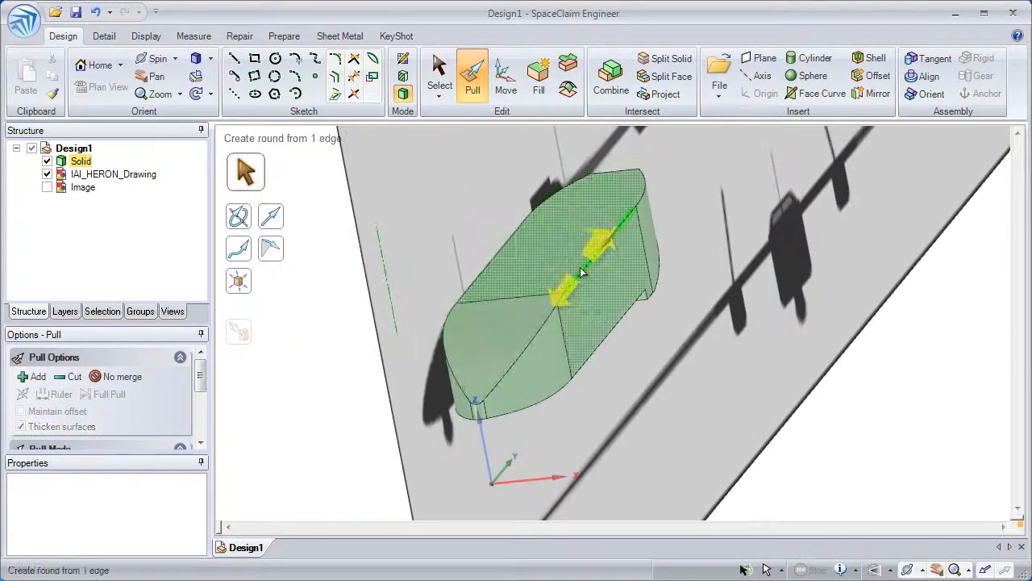
{"action": "double_click", "coordinate": [585, 273]}
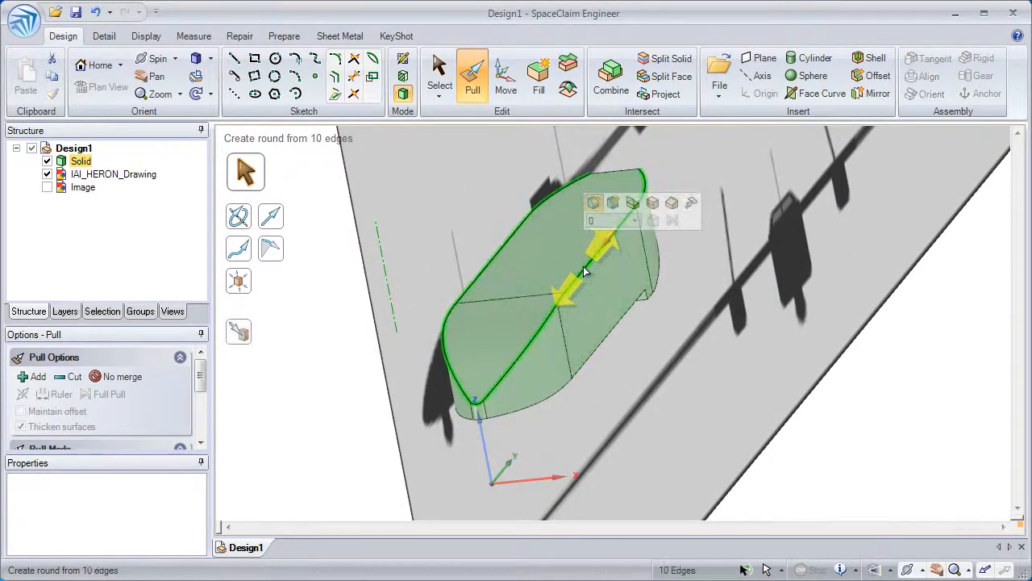
{"action": "left_click_drag", "start_coordinate": [919, 318], "coordinate": [898, 338]}
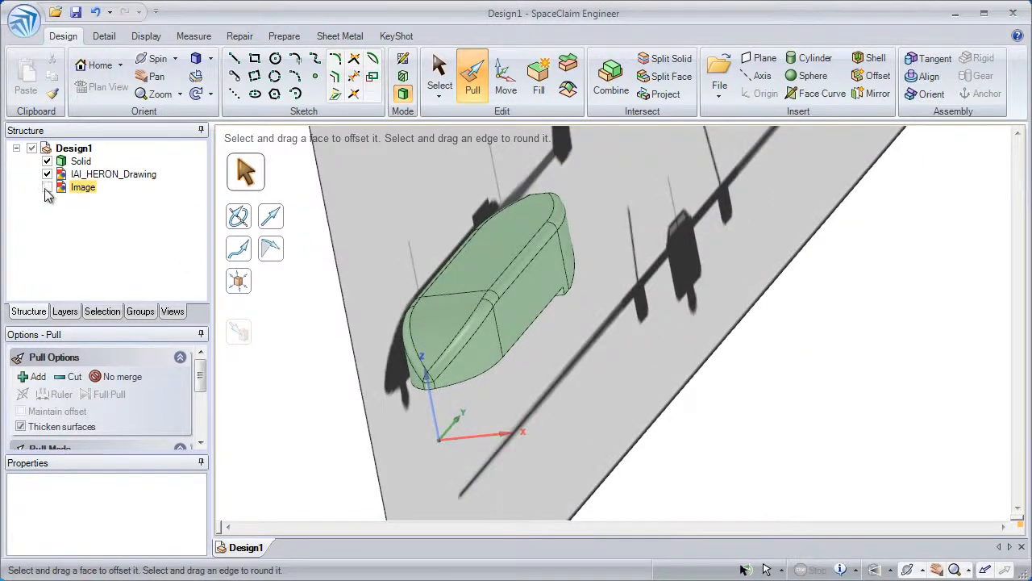
Show the hidden second reference image again and inspect the rounded fuselage against both drawings
{"action": "left_click", "coordinate": [47, 187]}
{"action": "scroll", "coordinate": [532, 368], "scroll_direction": "up", "scroll_amount": 5}
{"action": "mouse_move", "coordinate": [532, 367]}
{"action": "middle_mouse_down"}
{"action": "mouse_move", "coordinate": [436, 260]}
{"action": "mouse_move", "coordinate": [414, 256]}
{"action": "mouse_move", "coordinate": [427, 387]}
{"action": "mouse_move", "coordinate": [436, 290]}
{"action": "mouse_move", "coordinate": [511, 368]}
{"action": "mouse_move", "coordinate": [519, 358]}
{"action": "middle_mouse_up"}
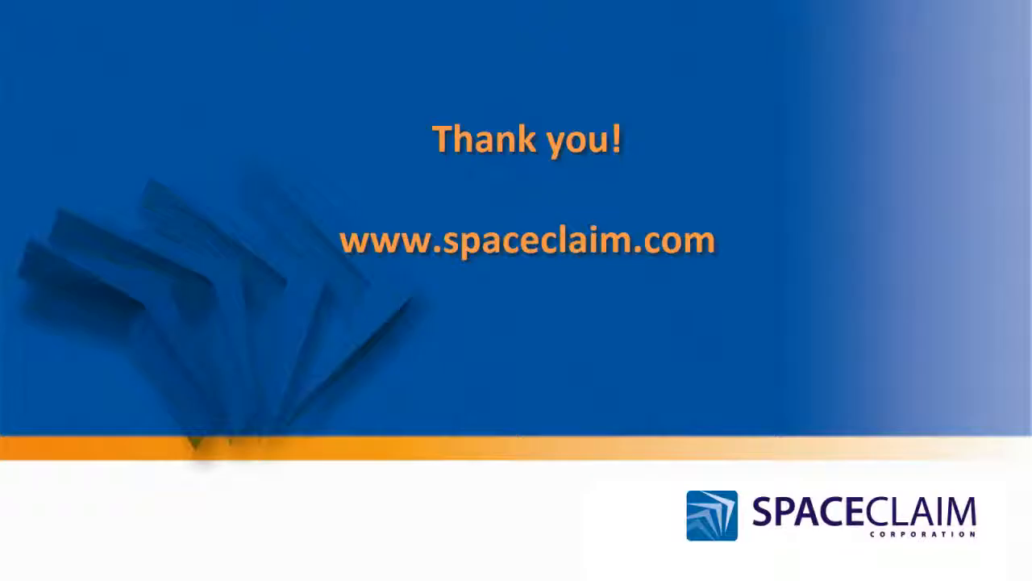